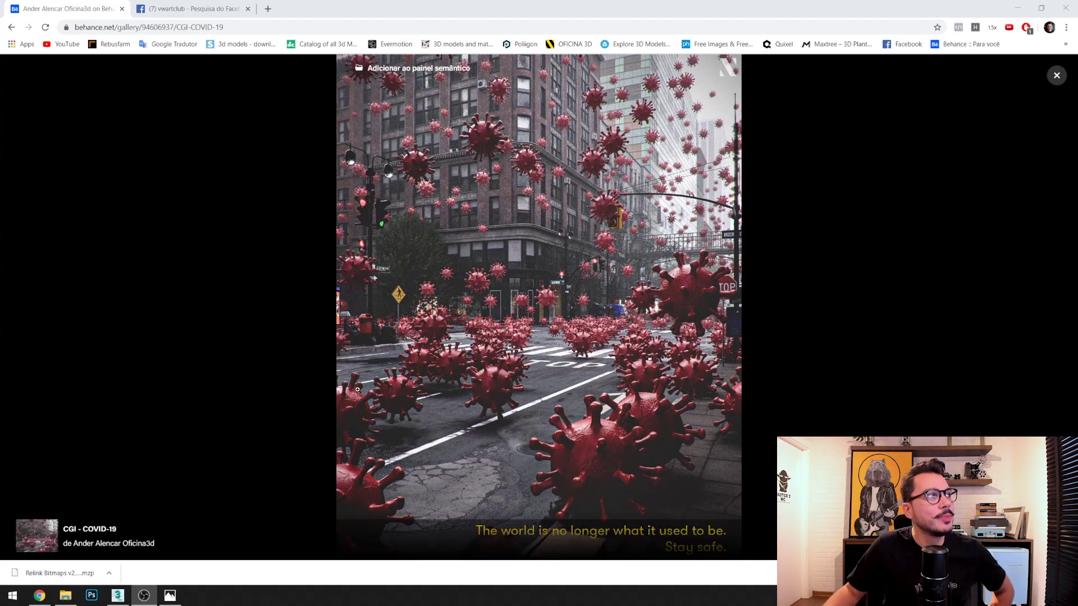
Switch to the Facebook tab holding the CGI - COVID19 post
click(191, 9)
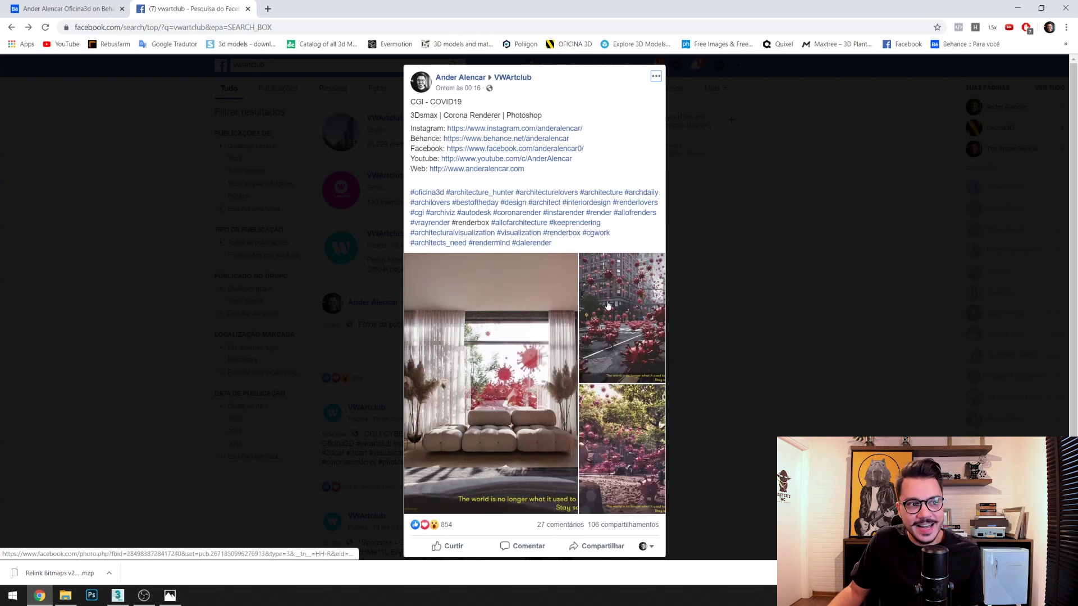
Open the post's living-room render full-size and advance to the virus street scene
click(111, 7)
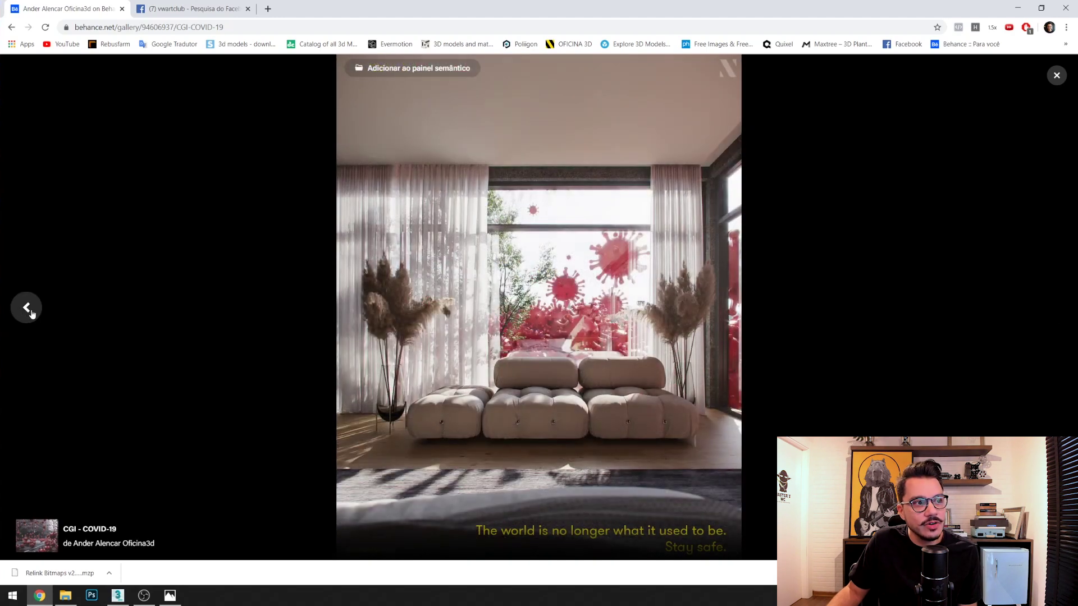
mouse_move(54, 322)
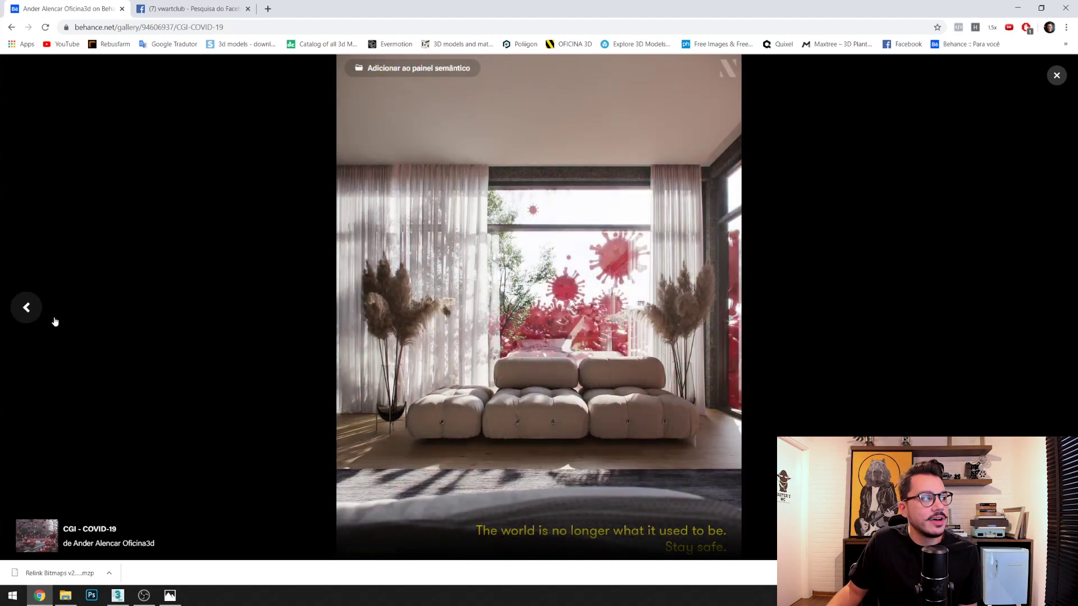
click(190, 9)
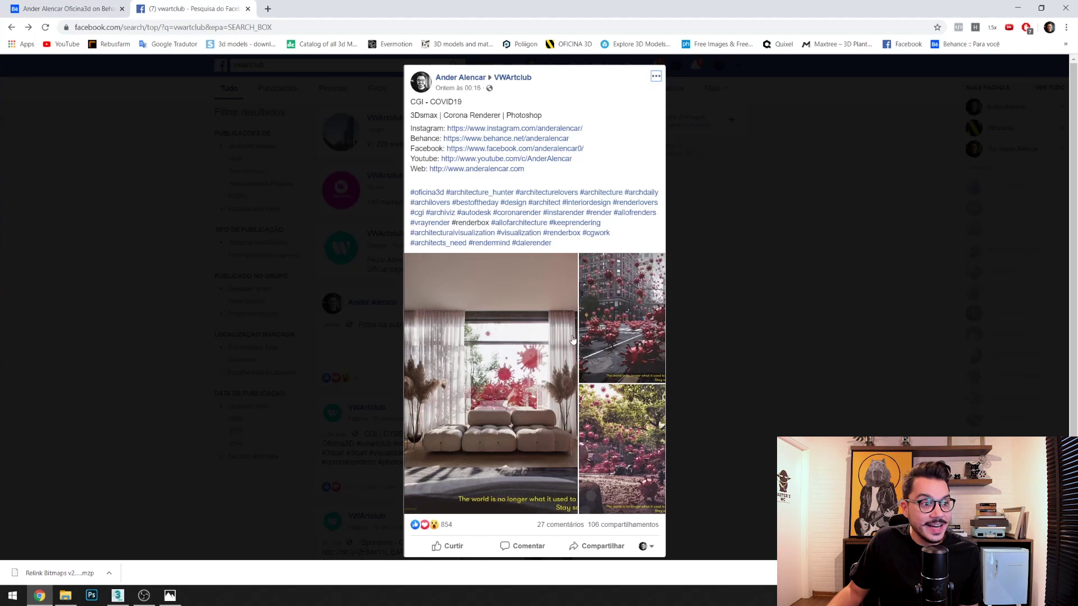
click(498, 332)
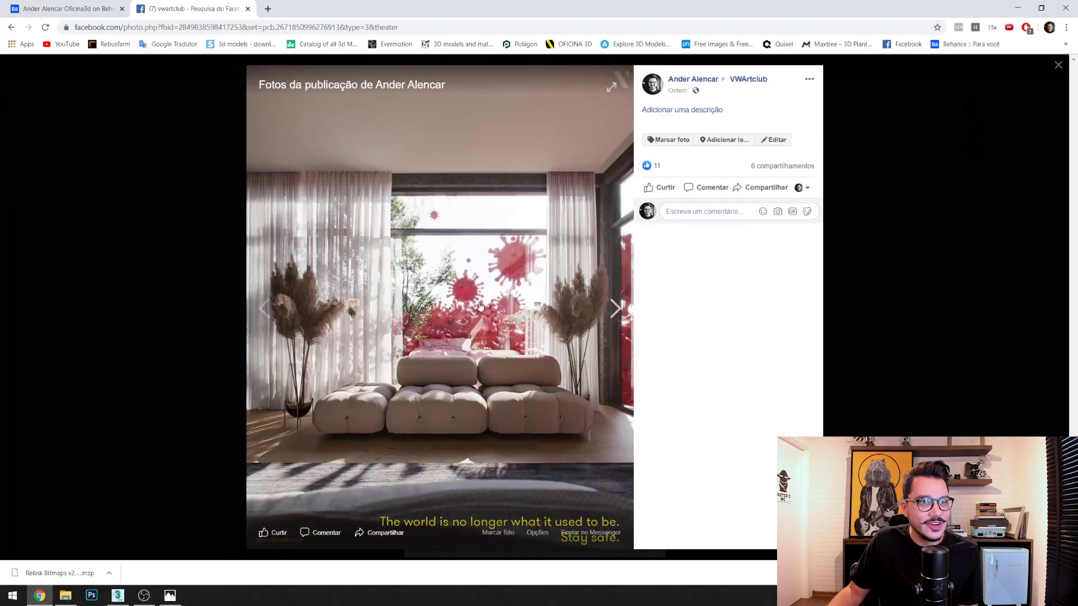
mouse_move(429, 253)
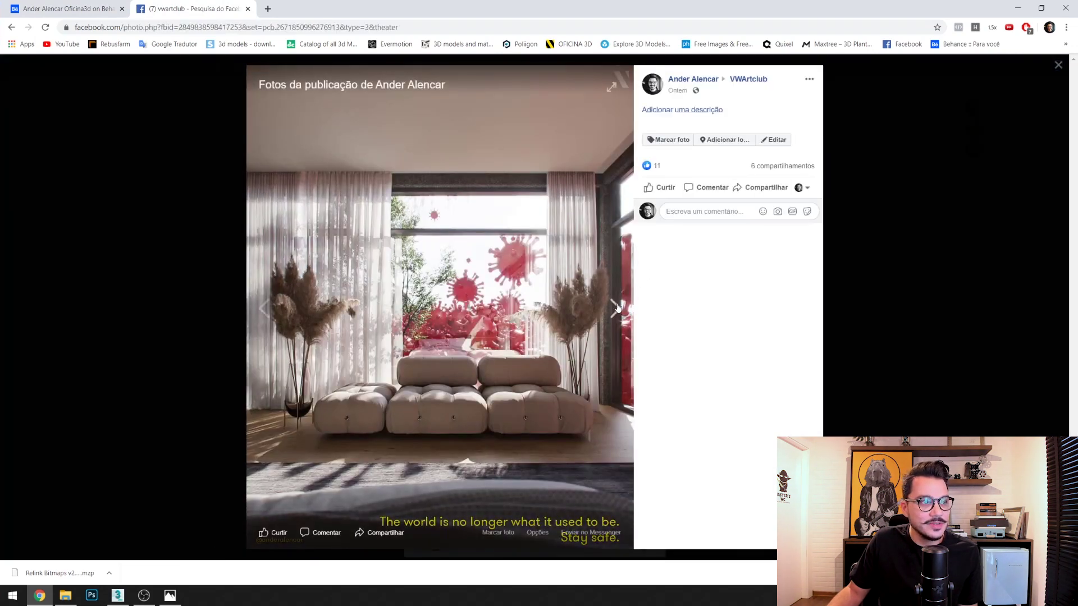
click(617, 308)
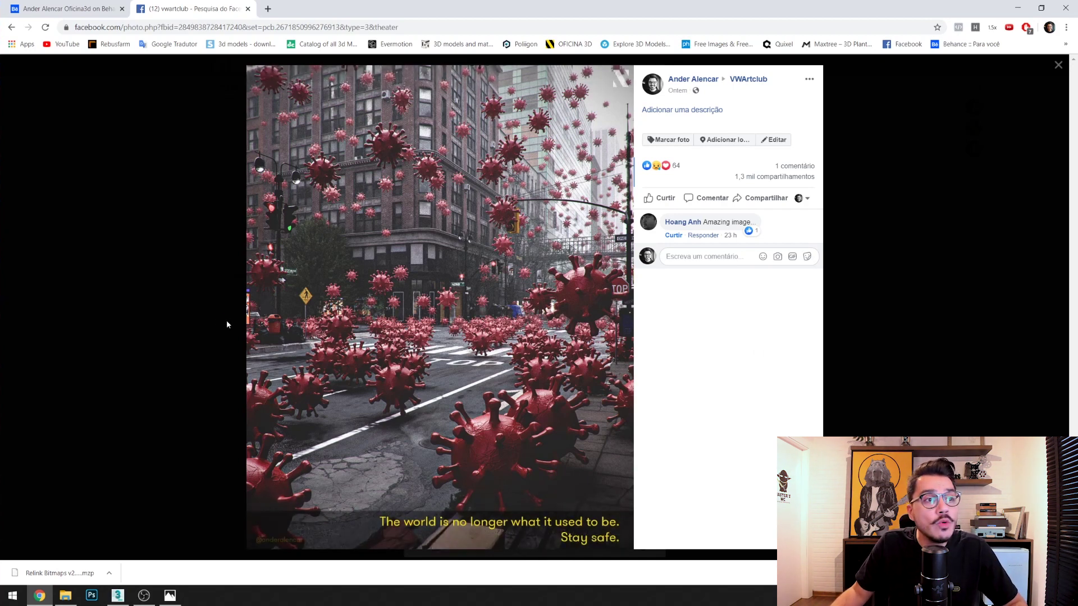
Flip between the Behance gallery image and the Facebook photo viewer
click(59, 8)
click(167, 7)
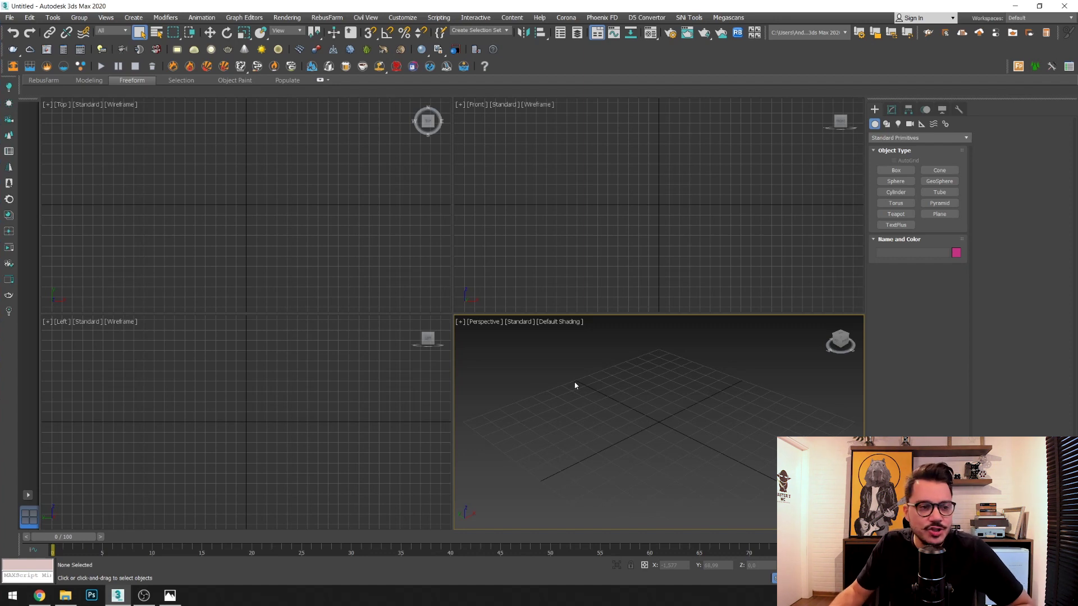
click(520, 248)
click(383, 202)
click(599, 493)
click(608, 259)
click(618, 427)
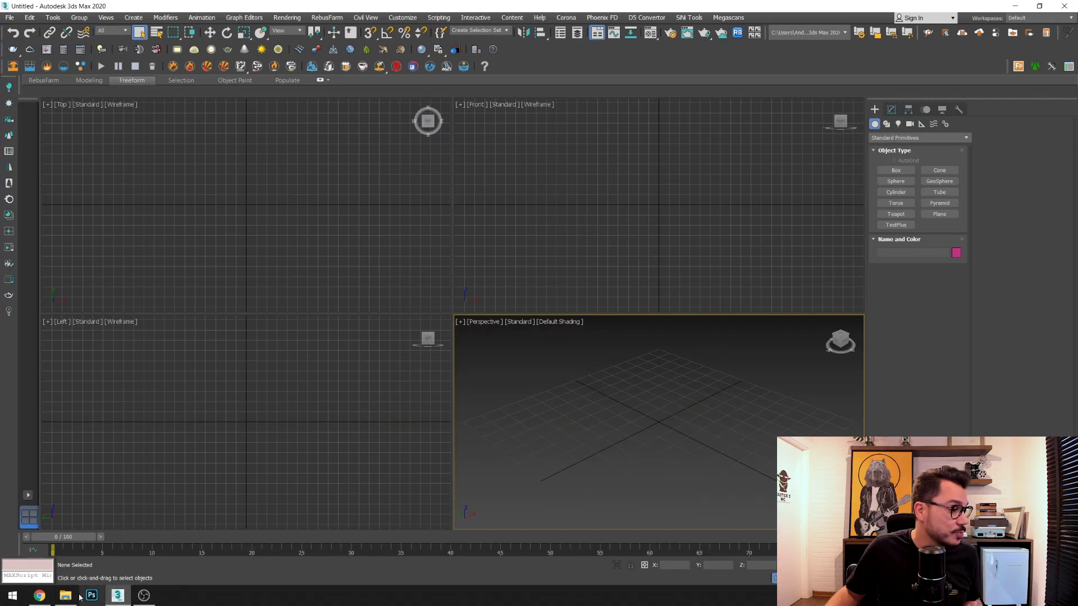
View the next Facebook render, then return to the empty 3ds Max scene's primitives
click(39, 596)
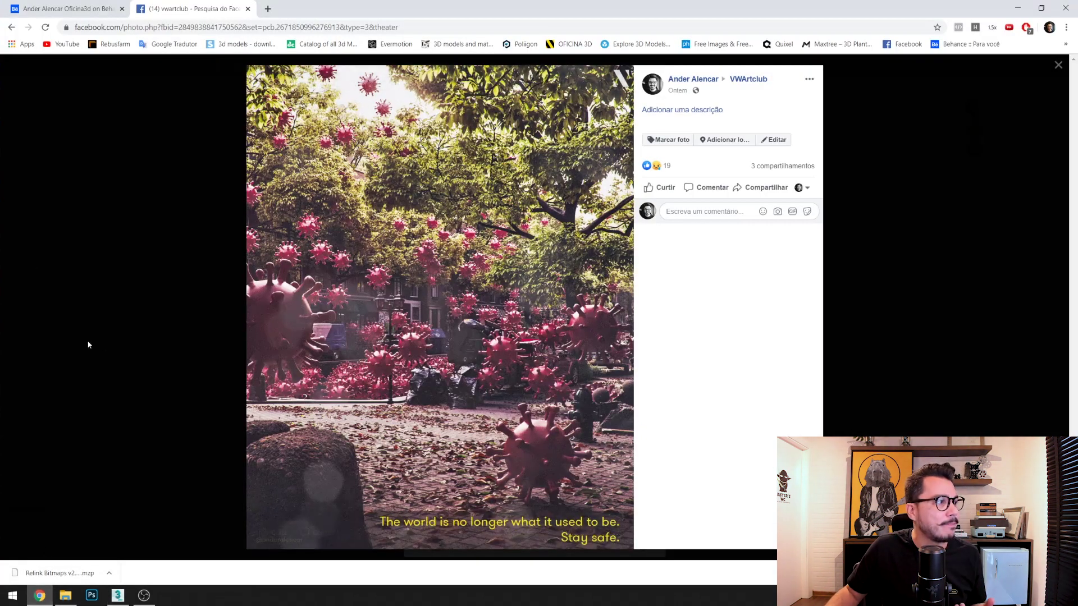
click(392, 408)
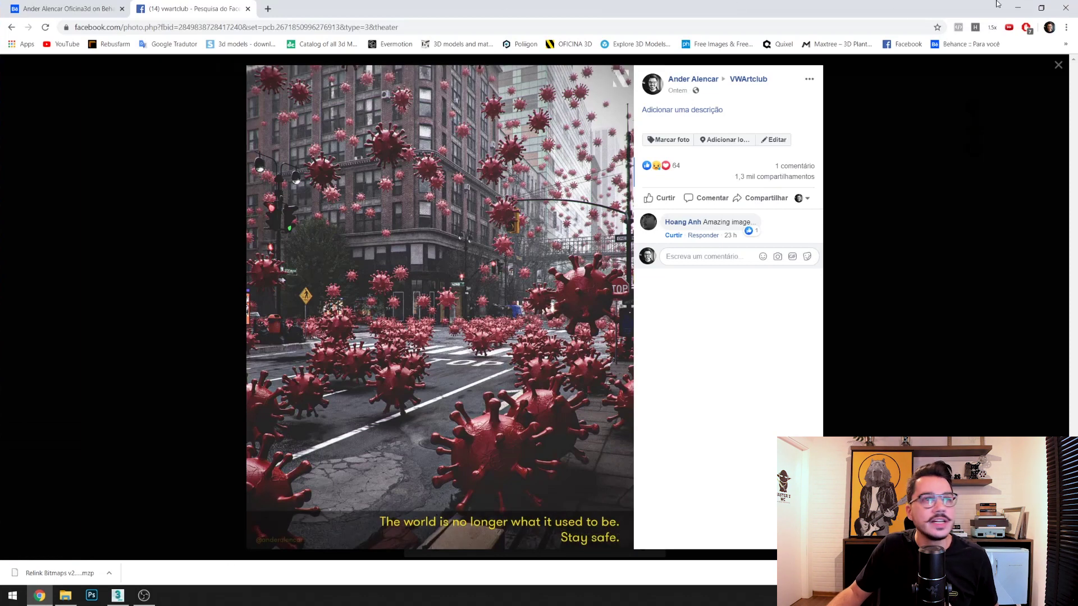
key(alt+Tab)
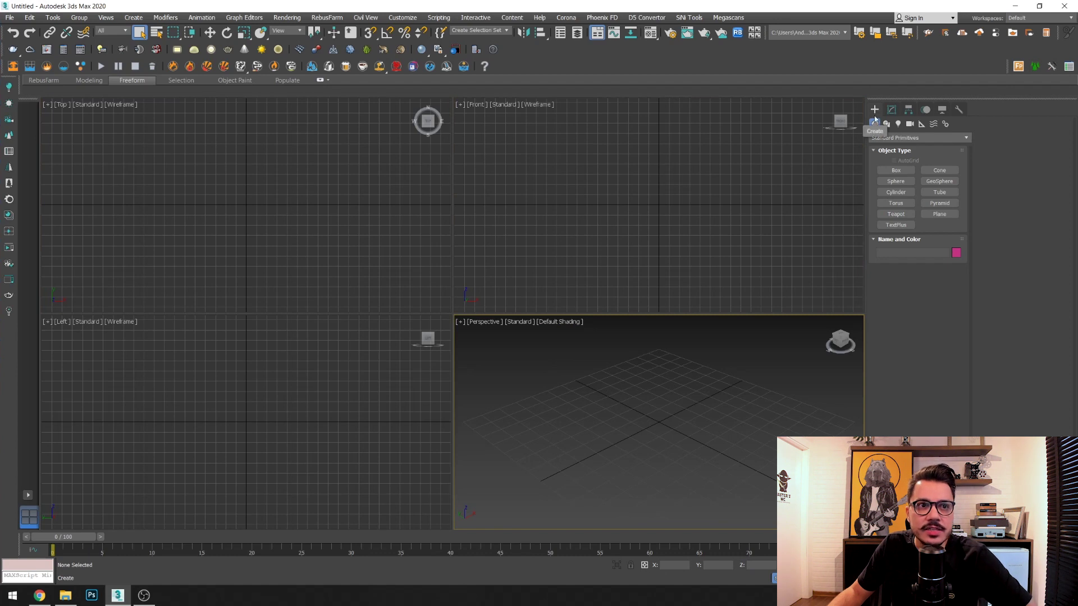
click(895, 138)
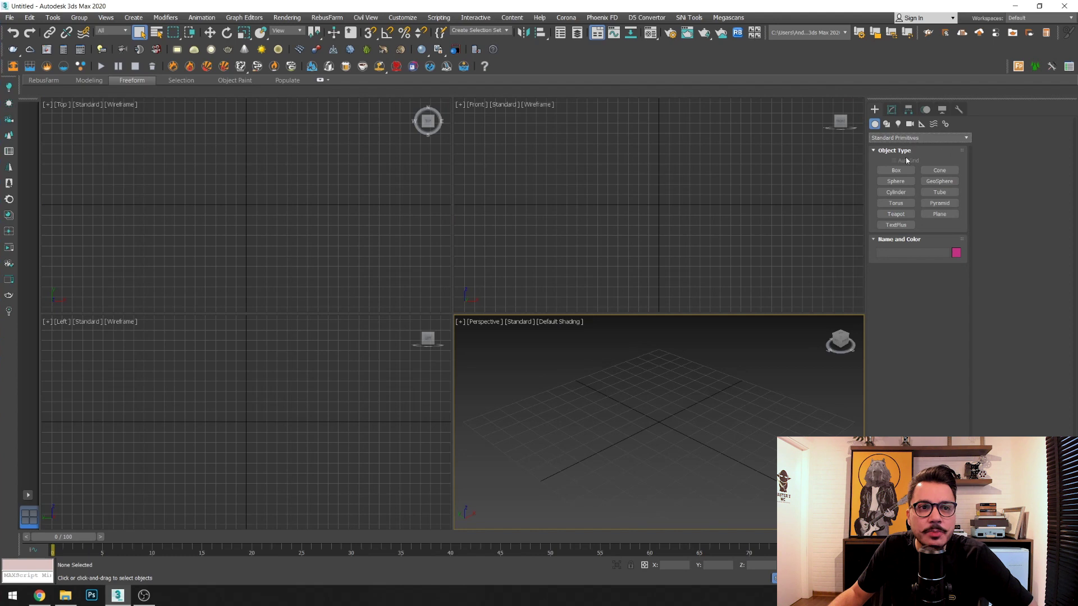
Create a geosphere at the grid centre, with Edged Faces in a maximized Perspective view
click(940, 181)
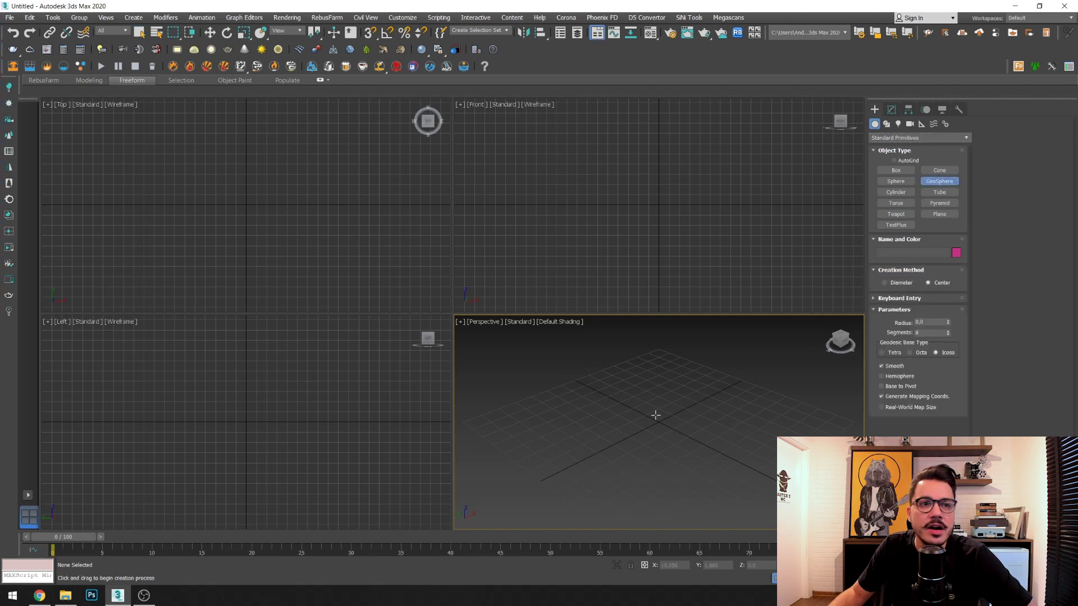
mouse_move(653, 423)
mouse_down()
mouse_move(673, 451)
mouse_move(680, 395)
mouse_up()
key(F4)
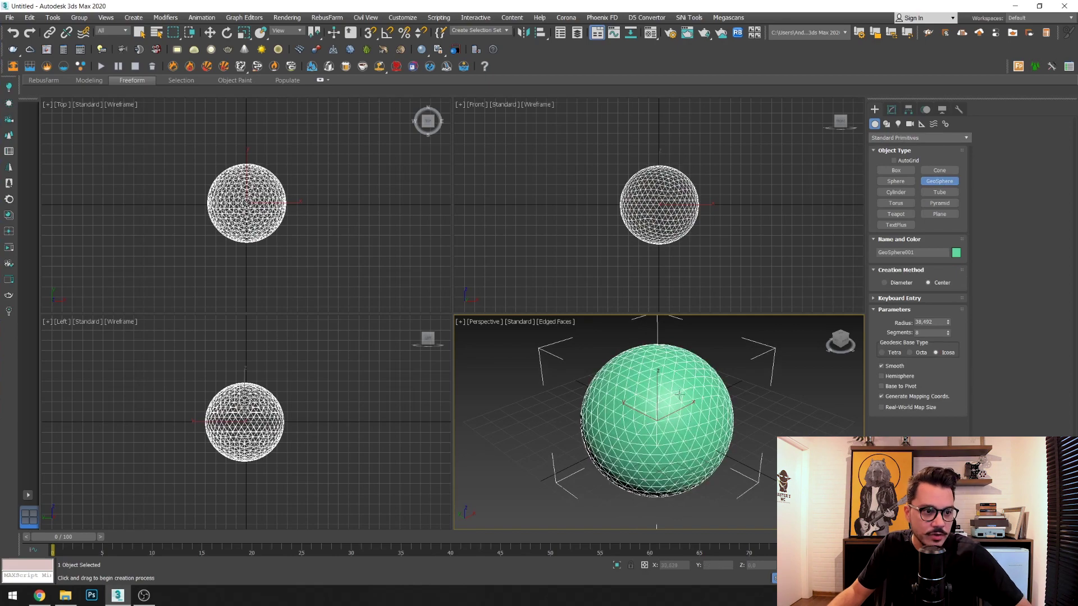
key(alt+w)
alt+middle_drag(708, 441, 836, 301)
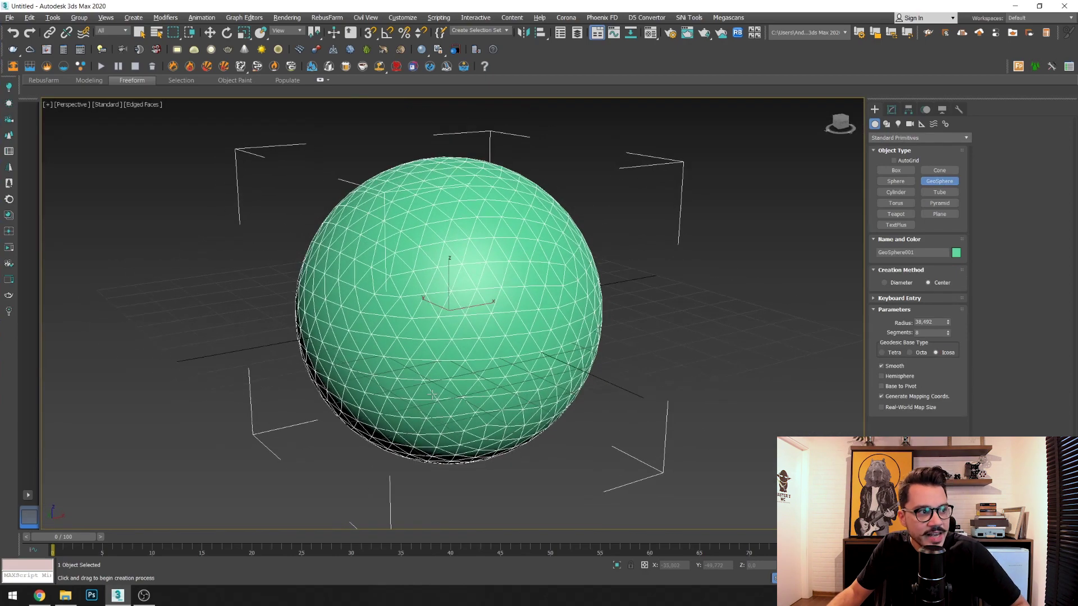
Try a standard sphere beside the geosphere, then delete it
click(896, 181)
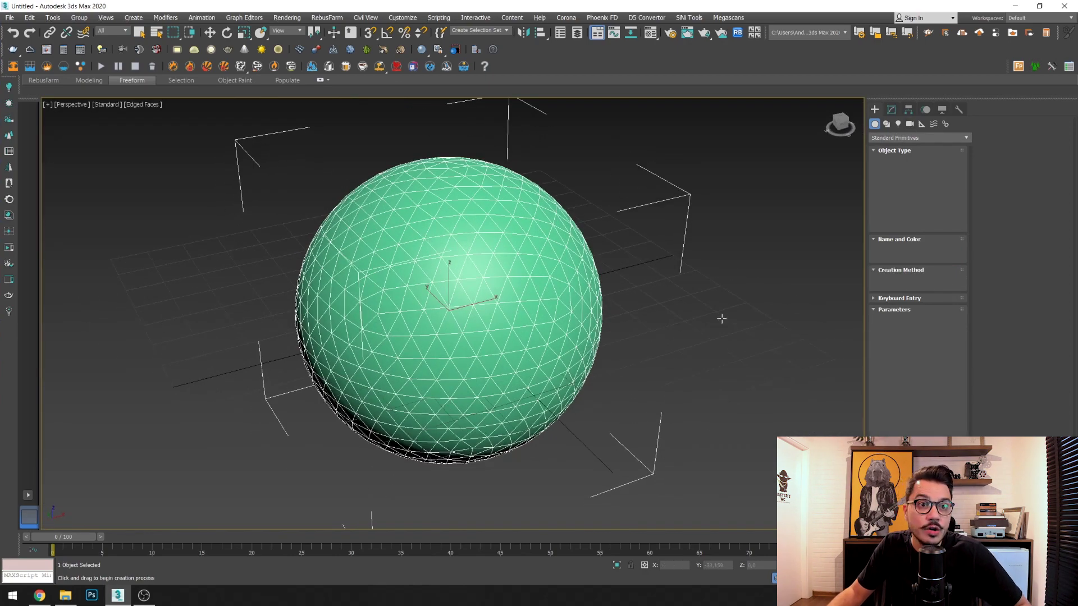
middle_drag(720, 315, 494, 328)
drag(525, 276, 575, 350)
middle_drag(575, 351, 634, 337)
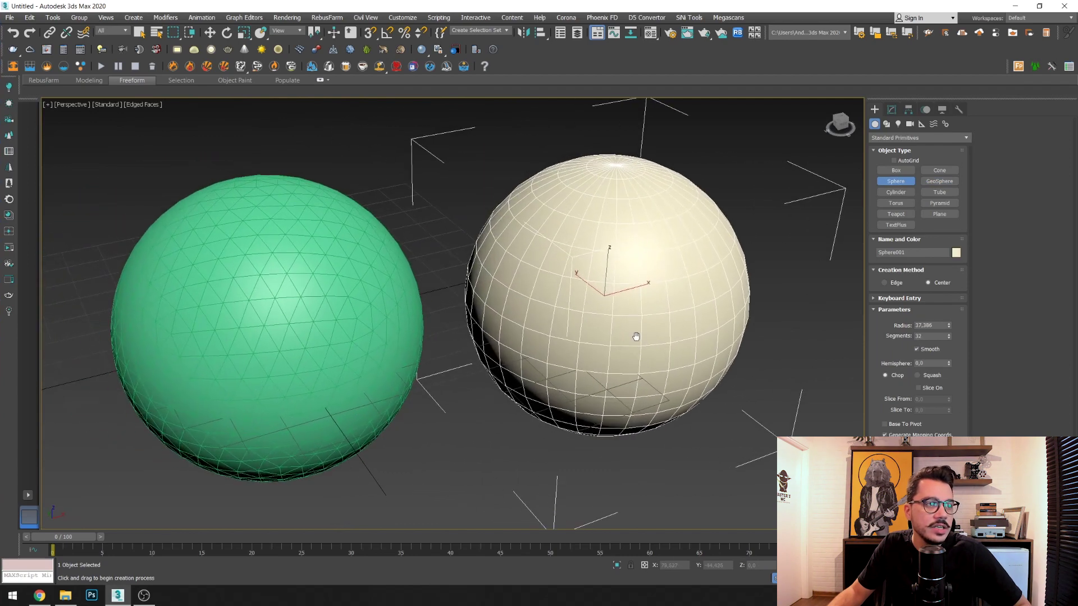
scroll(602, 245, down, 2)
alt+middle_drag(601, 245, 572, 291)
key(Delete)
key(q)
Select and frame the geosphere to inspect it, then glance at the Facebook street render
click(407, 321)
key(z)
alt+middle_drag(392, 333, 461, 238)
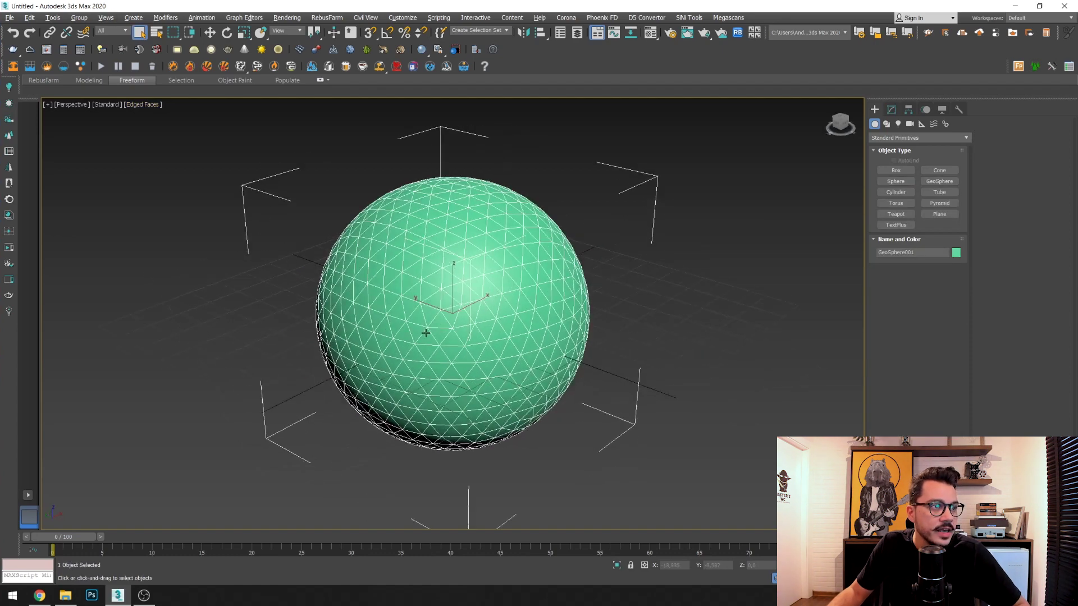
scroll(462, 238, up, 2)
mouse_move(530, 315)
alt+middle_down()
mouse_move(493, 312)
mouse_move(554, 284)
mouse_move(444, 309)
mouse_move(478, 207)
alt+middle_up()
scroll(469, 294, down, 3)
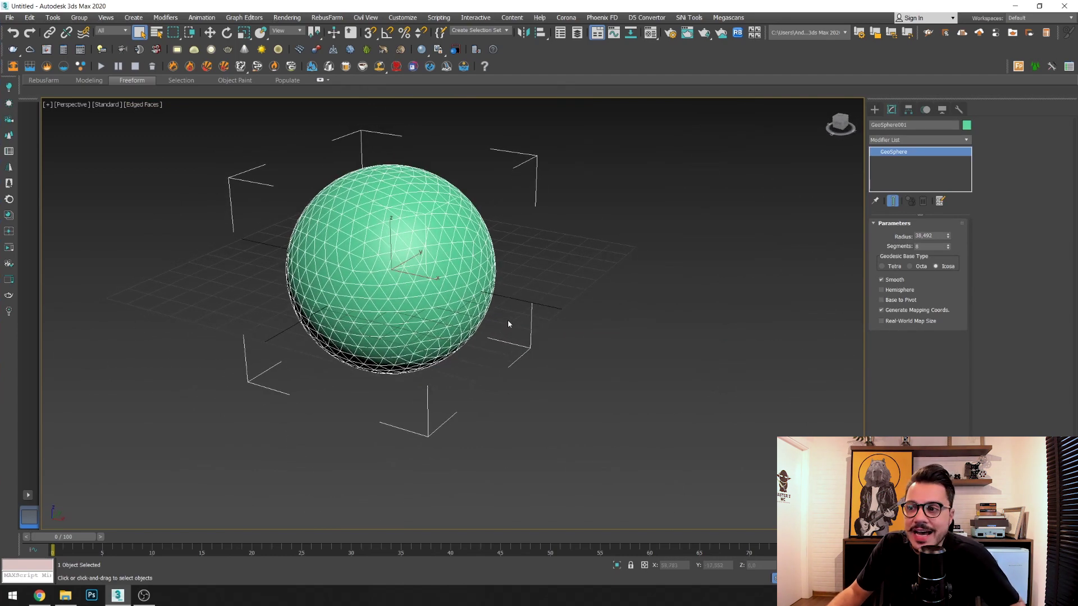
scroll(449, 259, up, 4)
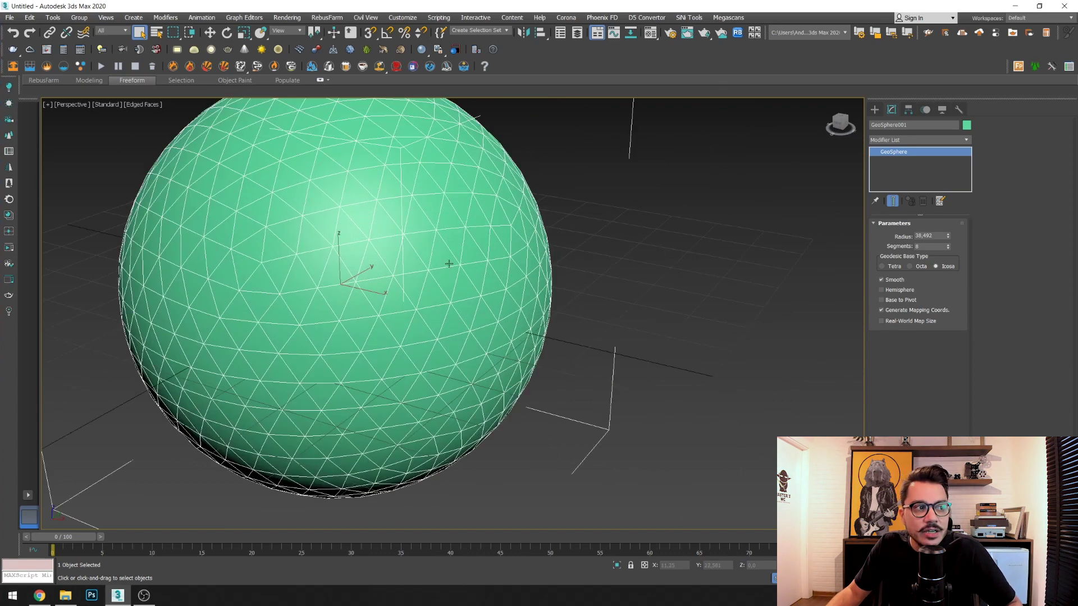
scroll(455, 275, down, 4)
click(39, 595)
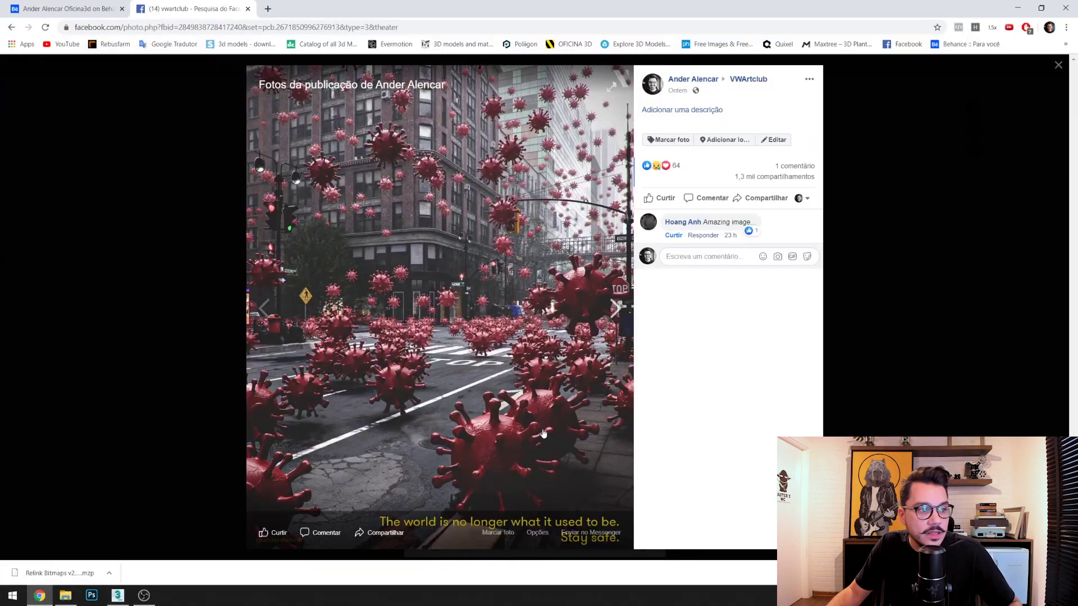
Set the geosphere's Segments to 3 and orbit to a low, level view of it
click(1017, 8)
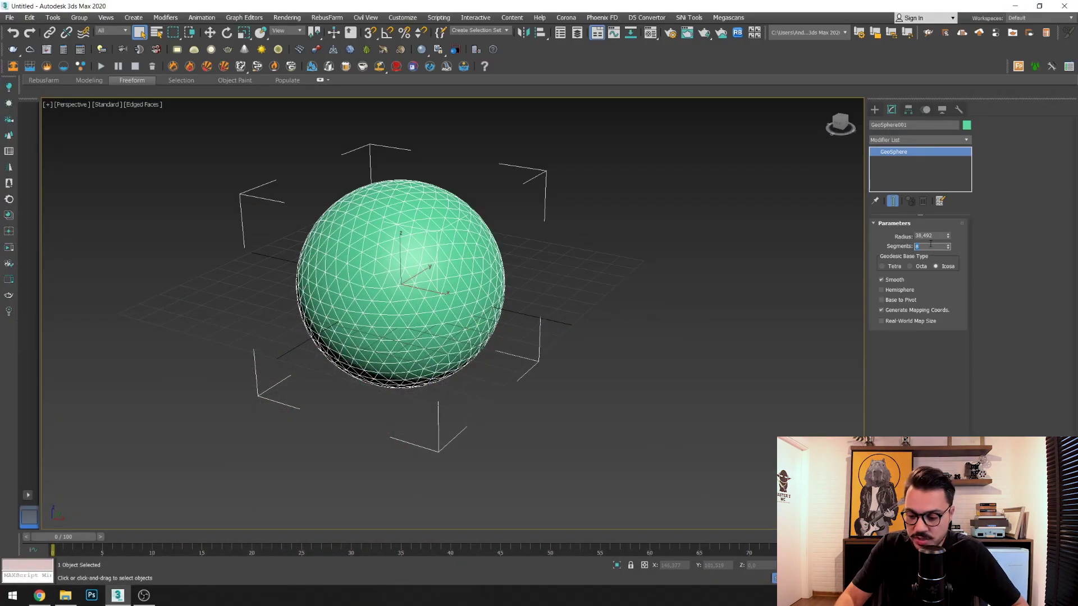
drag(947, 247, 948, 251)
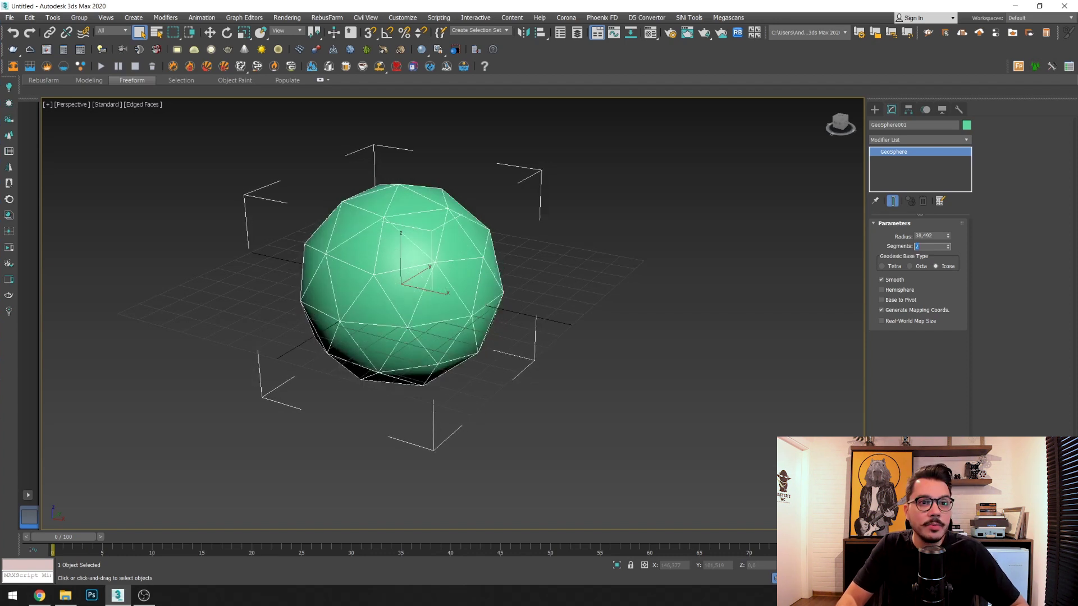
text(3)
key(Return)
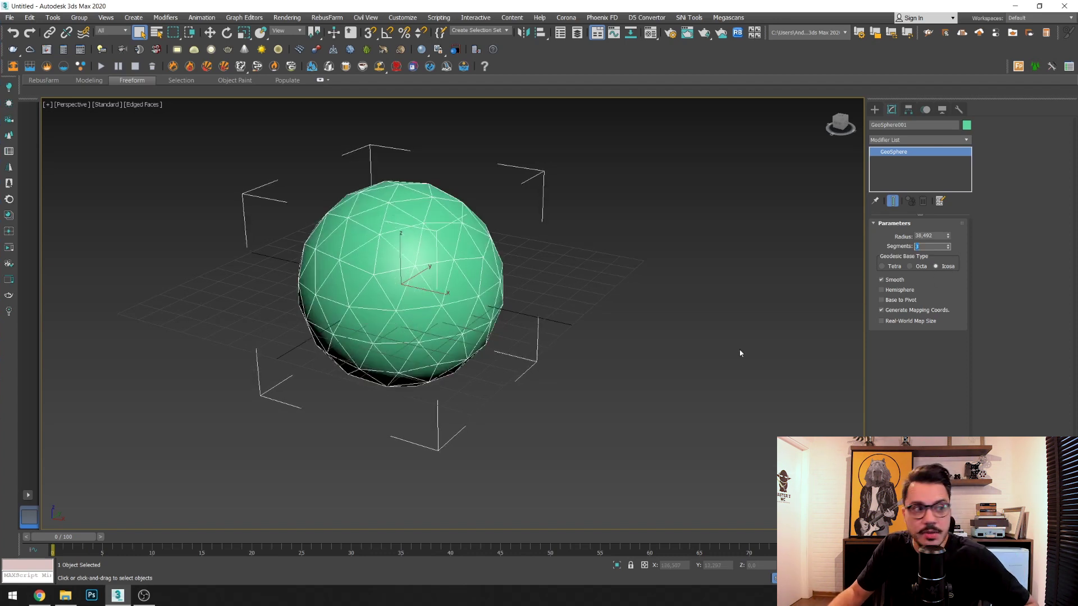
middle_drag(589, 331, 602, 335)
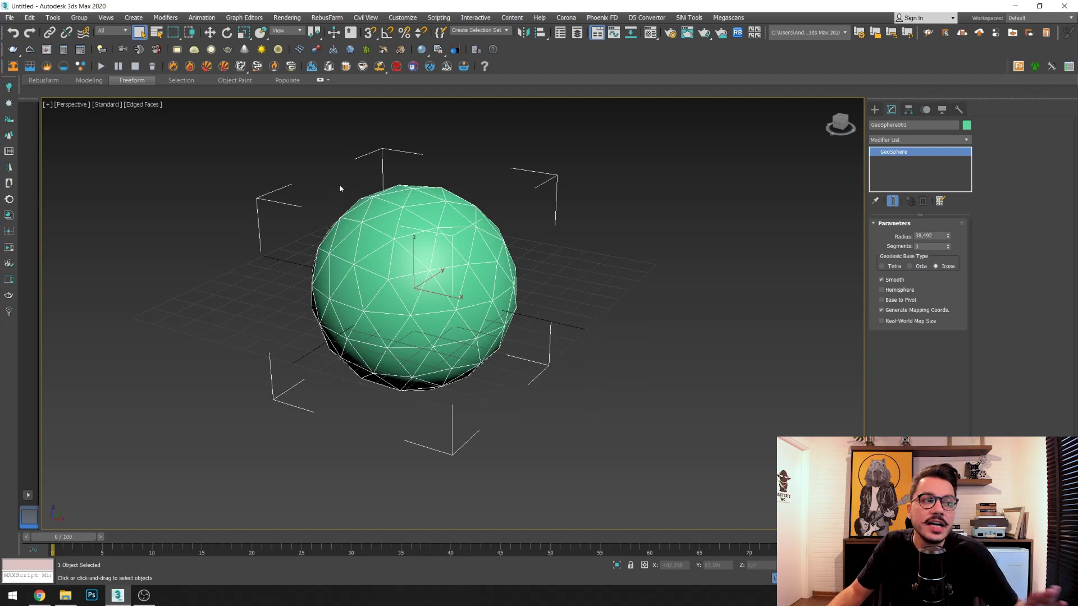
scroll(437, 277, up, 3)
alt+middle_drag(436, 278, 448, 294)
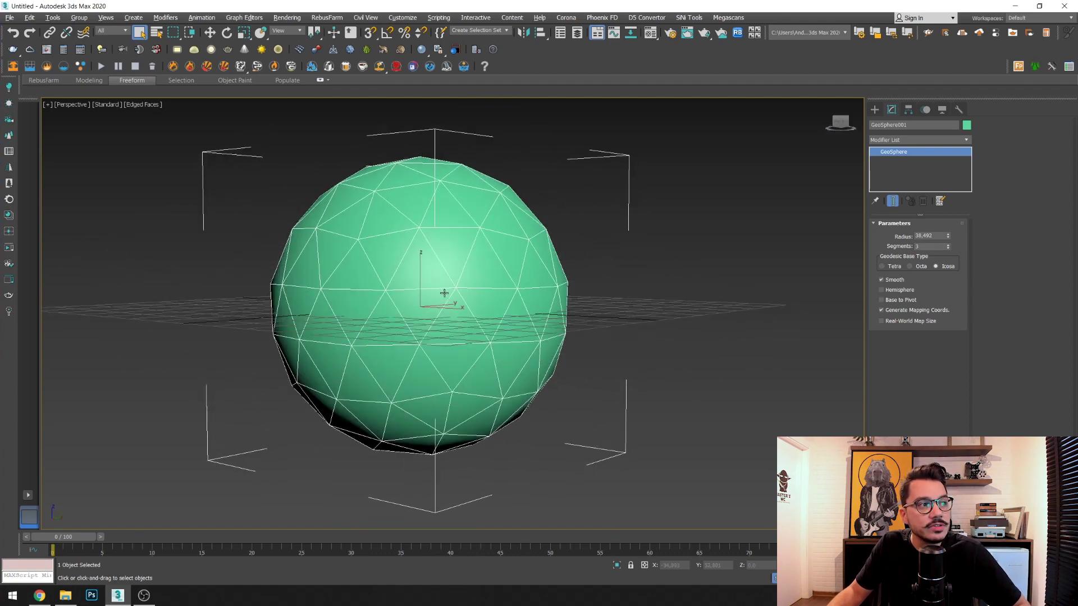
scroll(459, 259, down, 3)
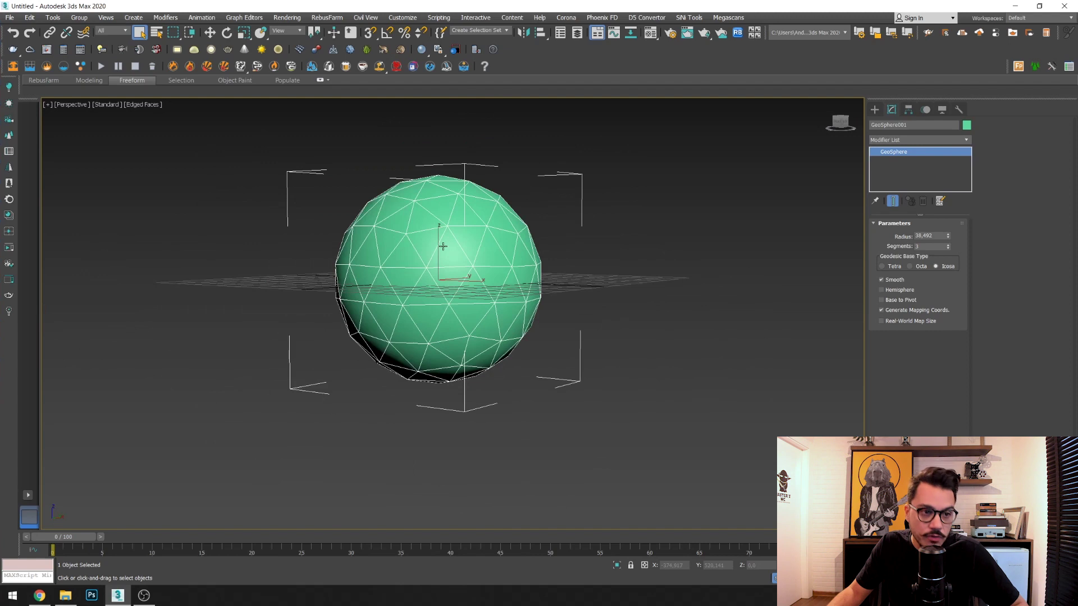
right_click(452, 246)
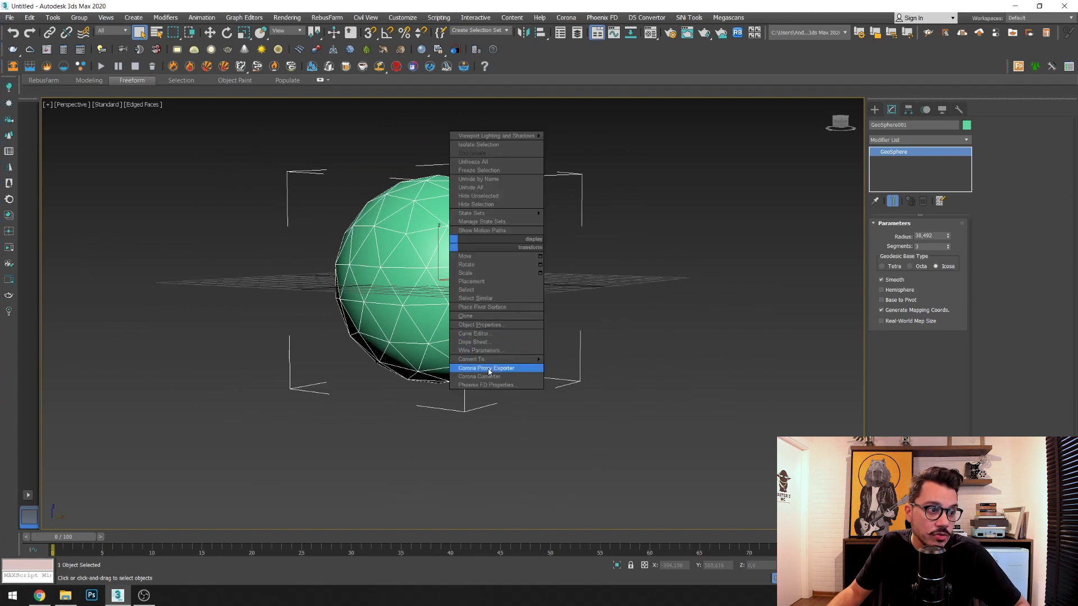
Convert the geosphere to an Editable Poly and select it
mouse_move(471, 359)
click(584, 368)
mouse_move(562, 348)
alt+middle_down()
mouse_move(462, 332)
mouse_move(449, 269)
alt+middle_up()
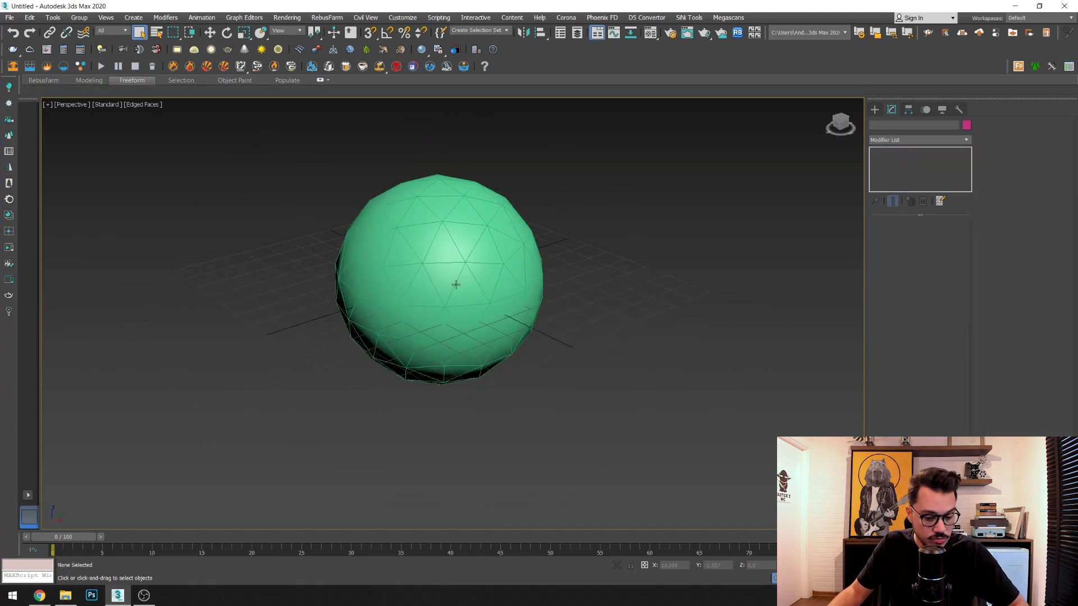
click(449, 270)
click(648, 298)
alt+middle_drag(647, 299, 505, 265)
click(505, 265)
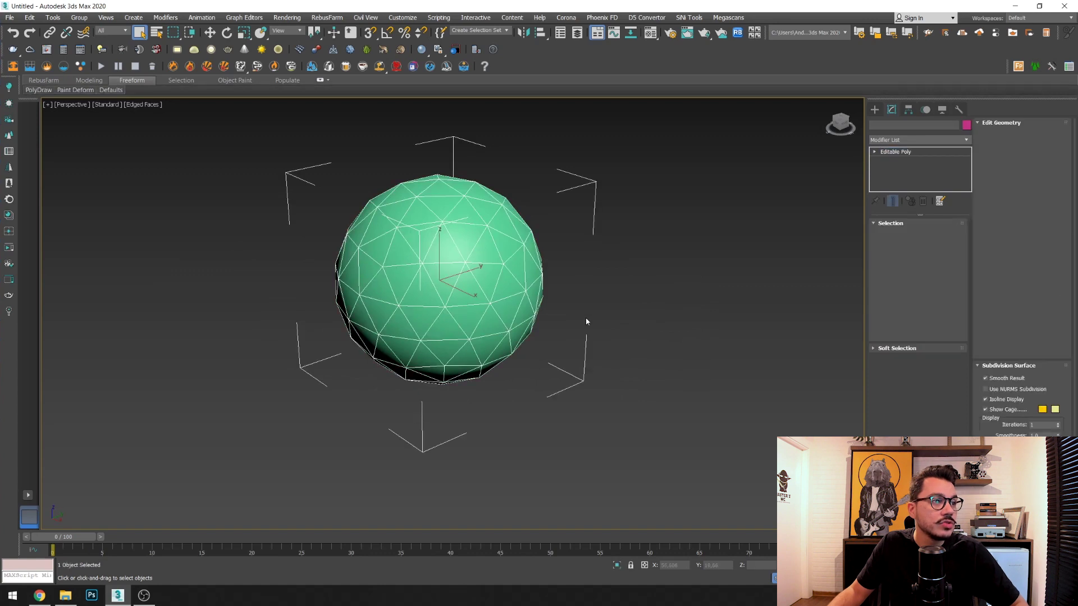
Select all 180 polygons in Polygon mode and start a Bevel on them
click(926, 236)
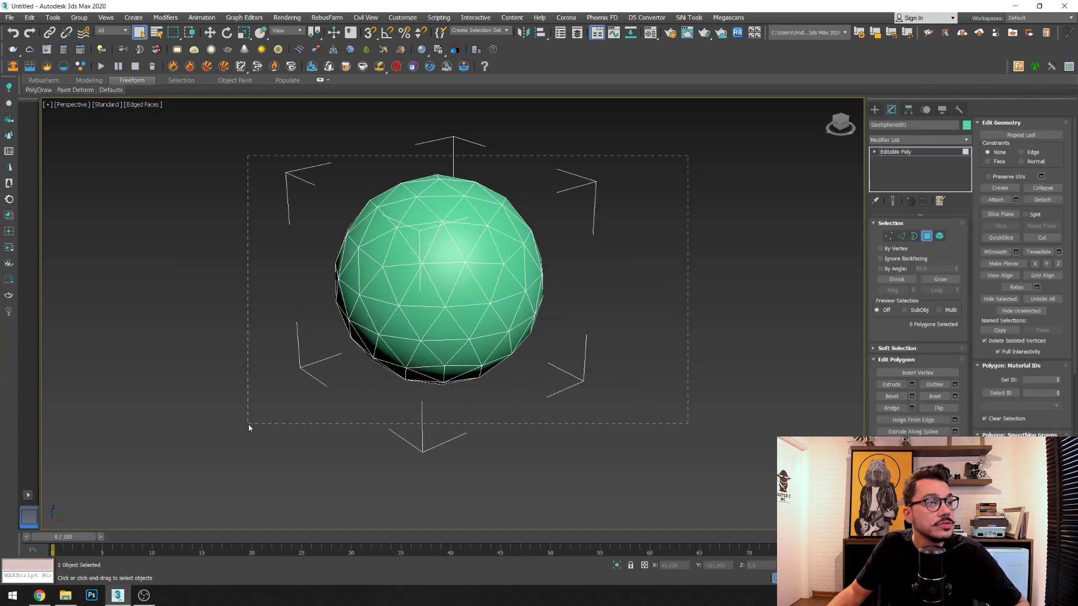
drag(248, 423, 248, 423)
key(z)
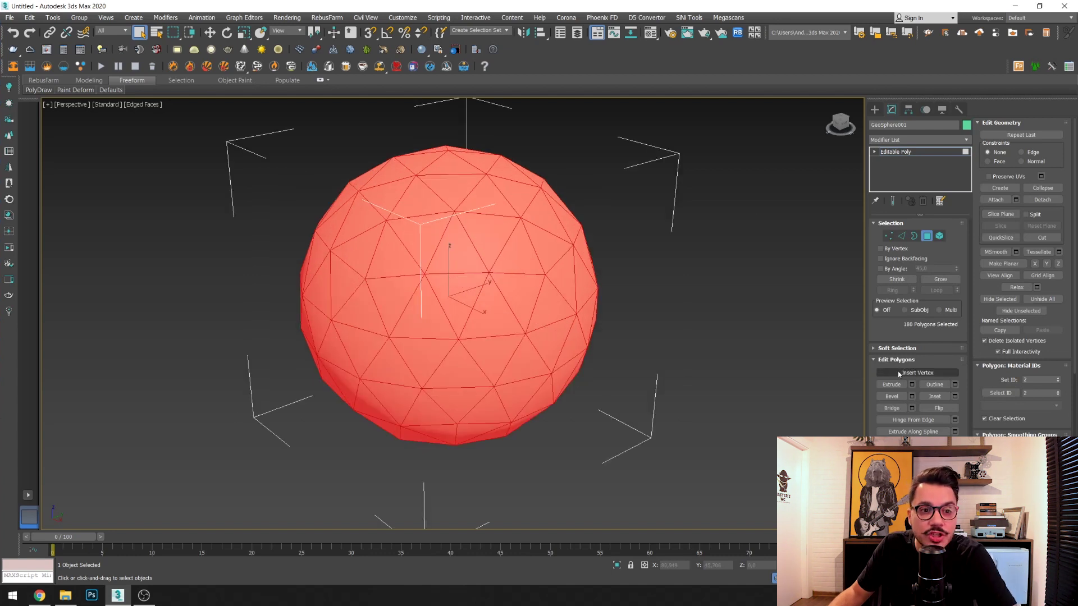
click(911, 398)
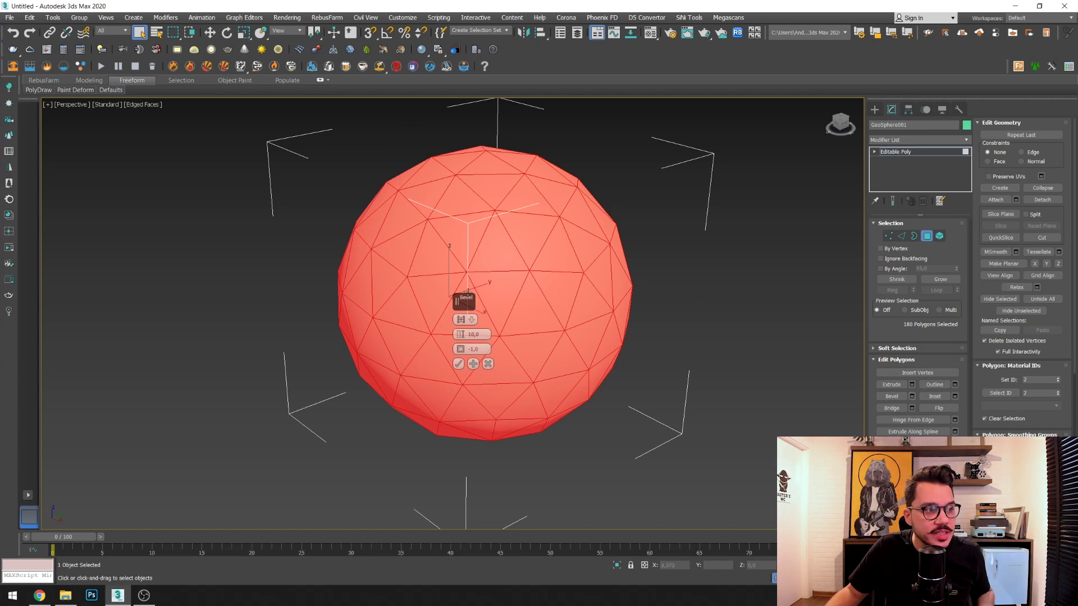
Bevel the faces By Polygon with height 1 and outline -3.122
click(464, 322)
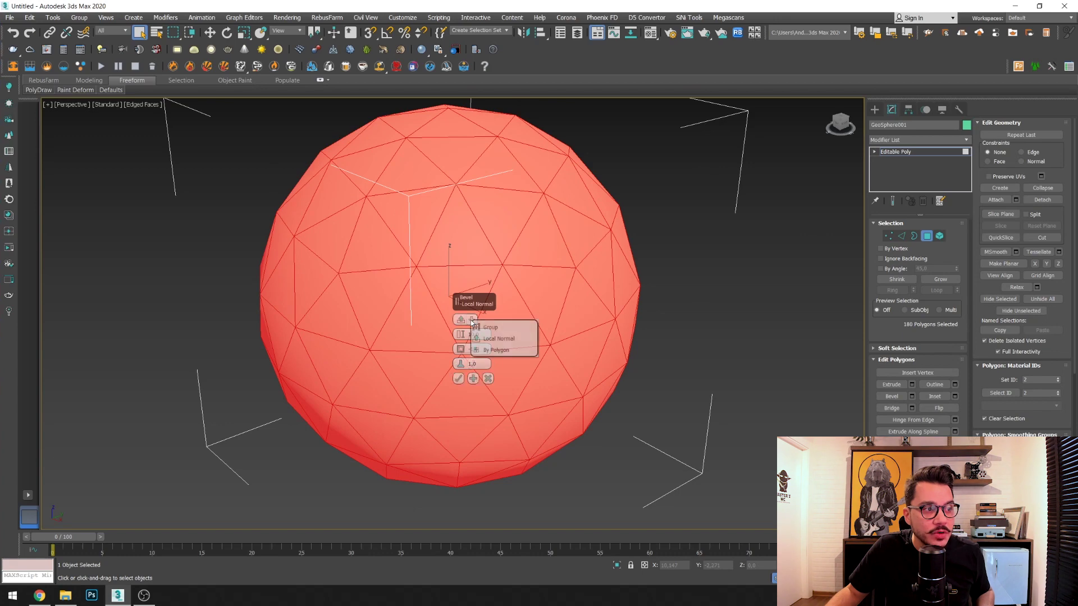
click(504, 353)
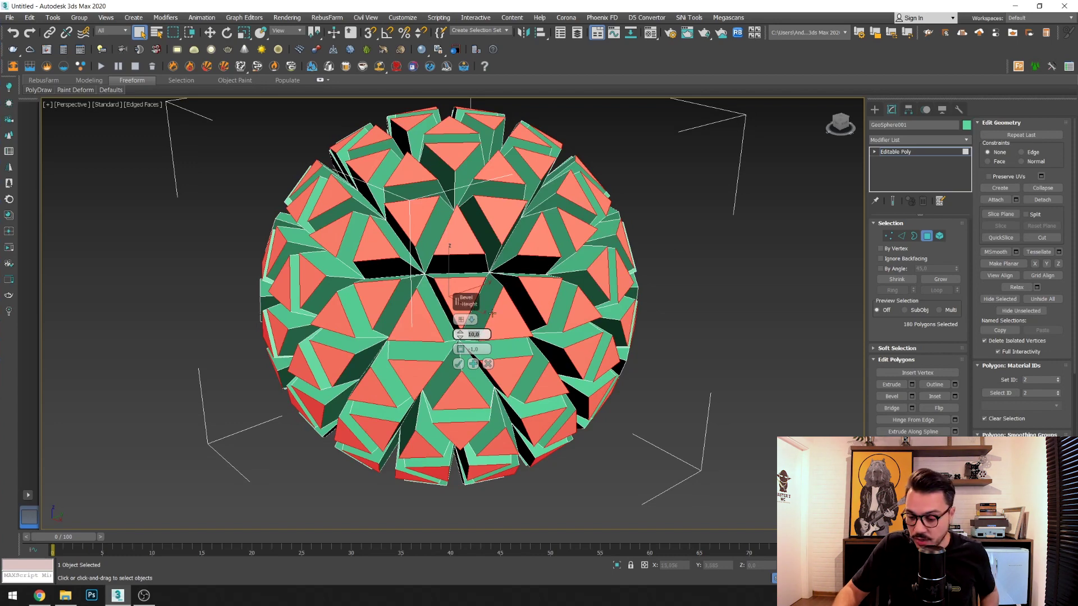
text(1)
key(Return)
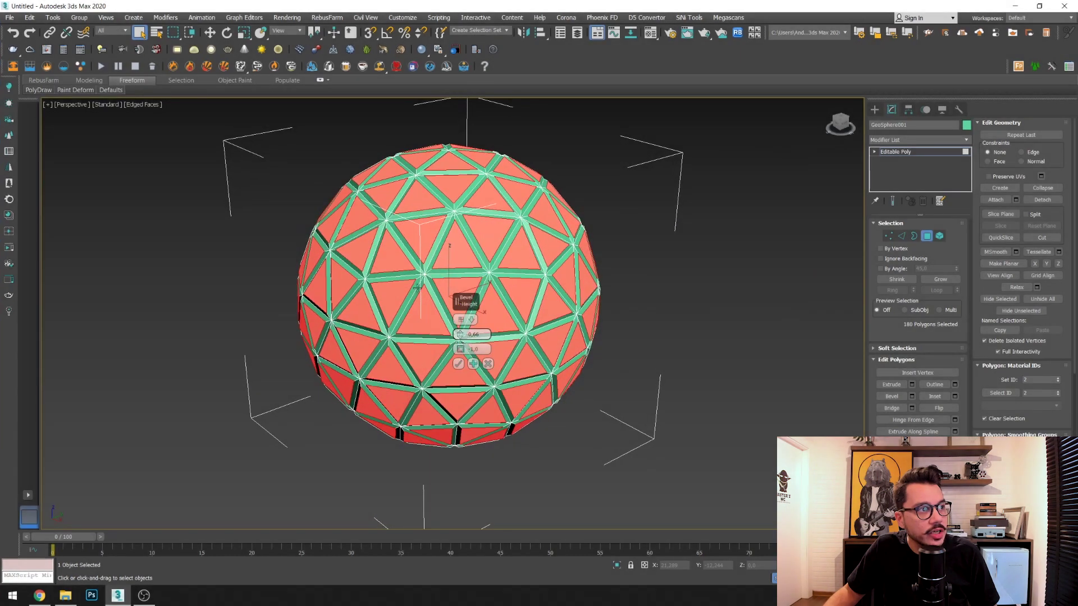
middle_drag(342, 173, 373, 238)
scroll(373, 238, up, 6)
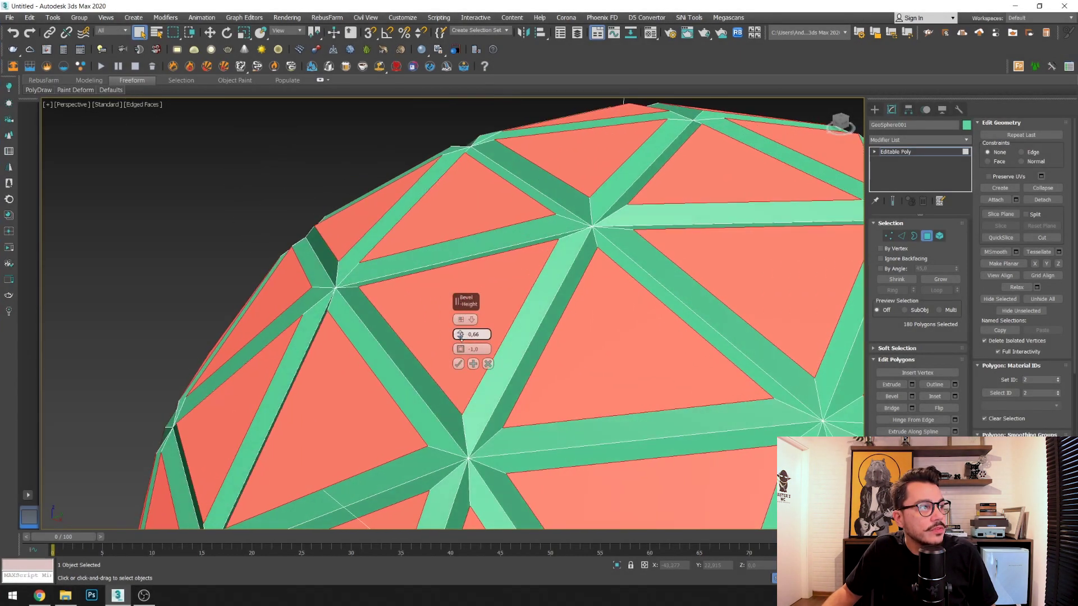
drag(460, 352, 461, 355)
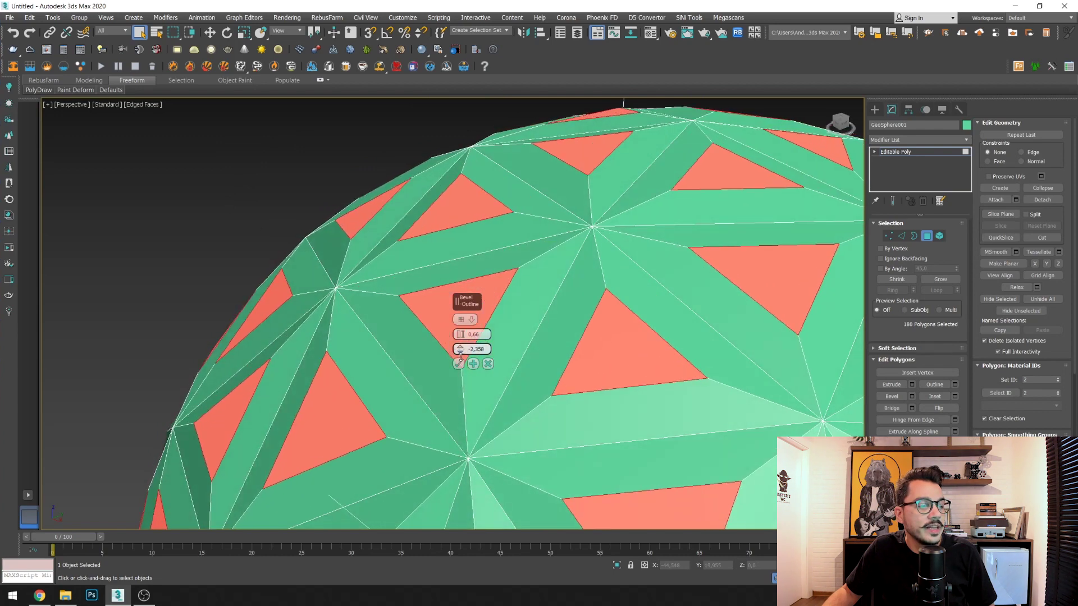
drag(461, 354, 462, 357)
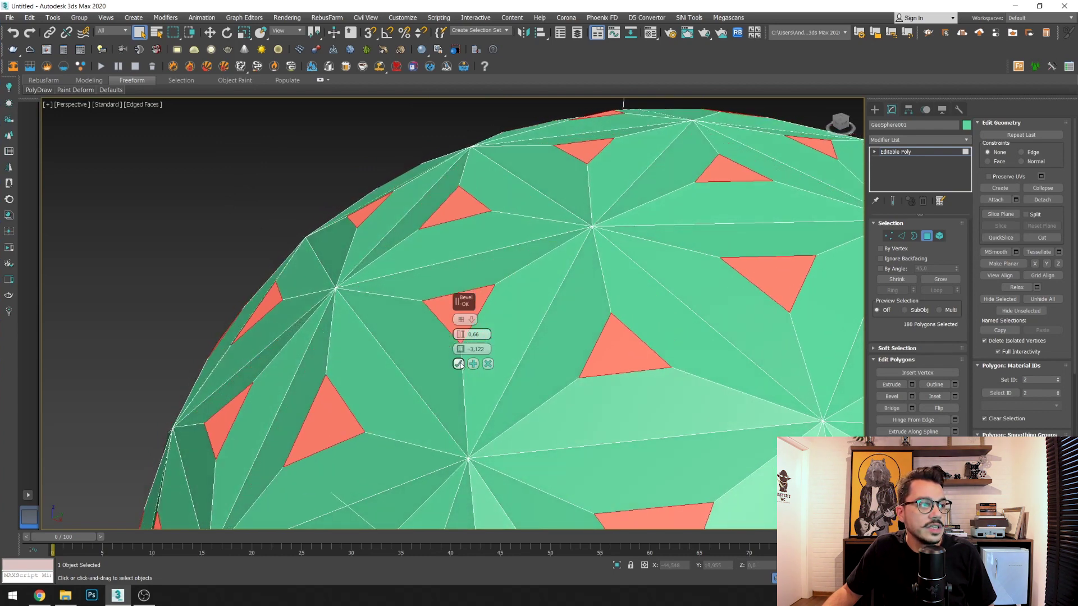
scroll(537, 354, down, 2)
scroll(542, 374, down, 3)
scroll(542, 375, down, 3)
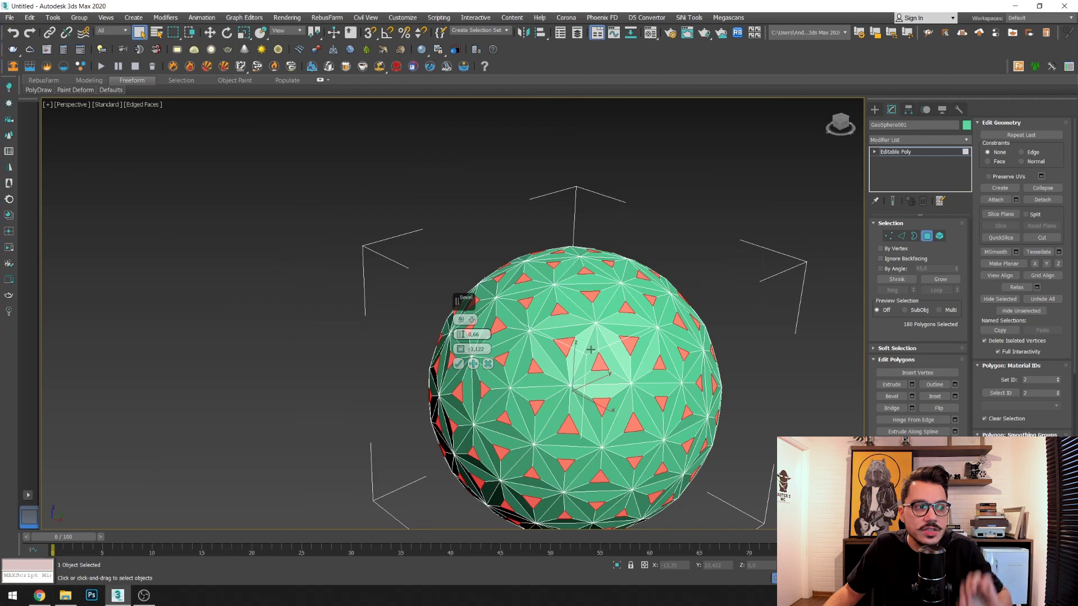
scroll(476, 351, up, 3)
click(459, 365)
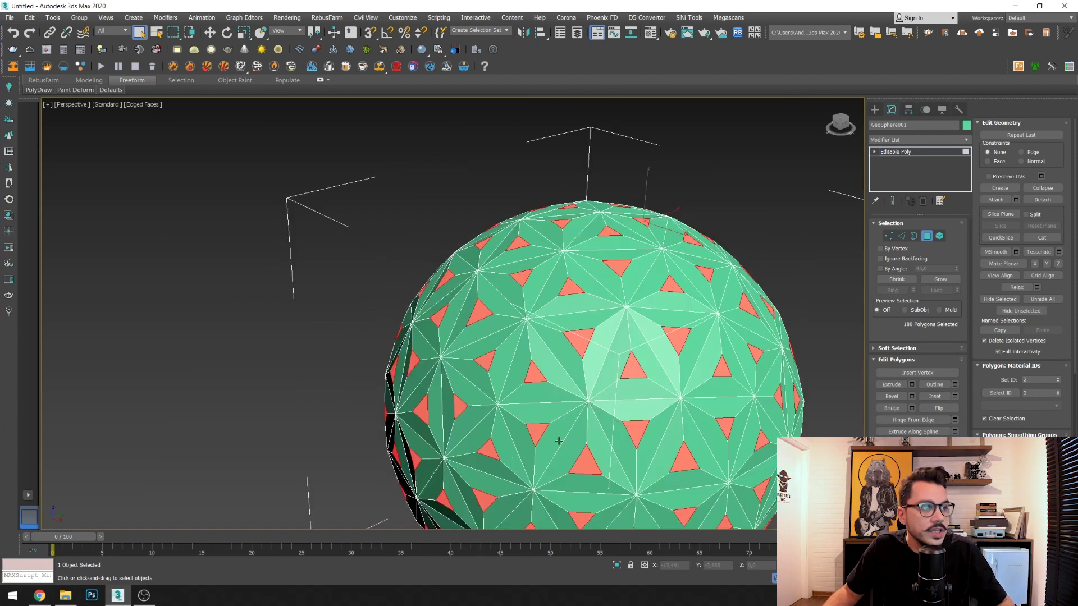
Extrude the faces 5.332, then bevel the tips with outline 0.358
click(913, 385)
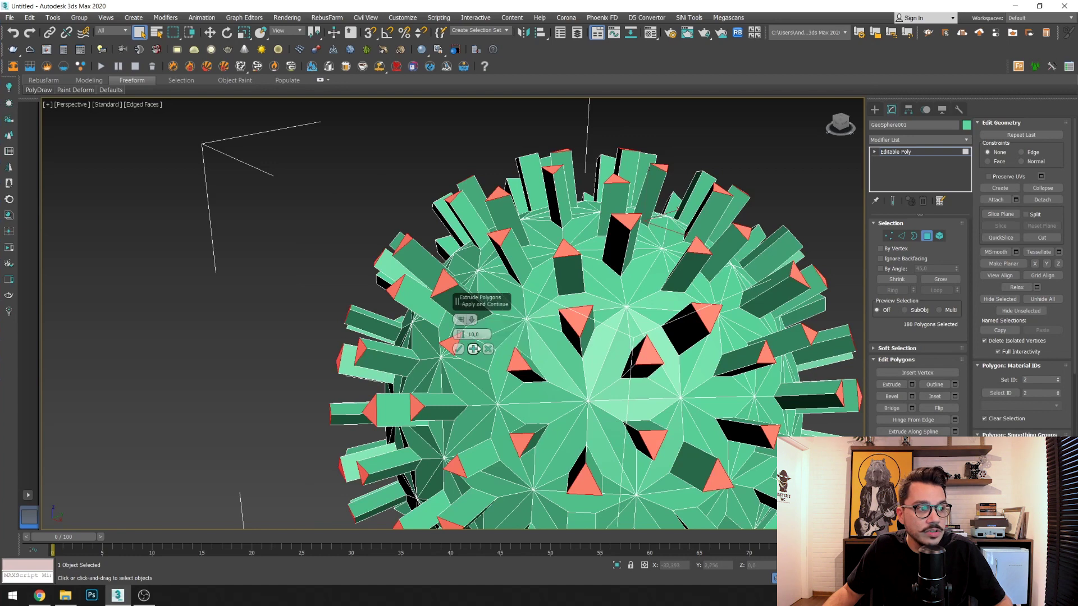
drag(461, 337, 467, 354)
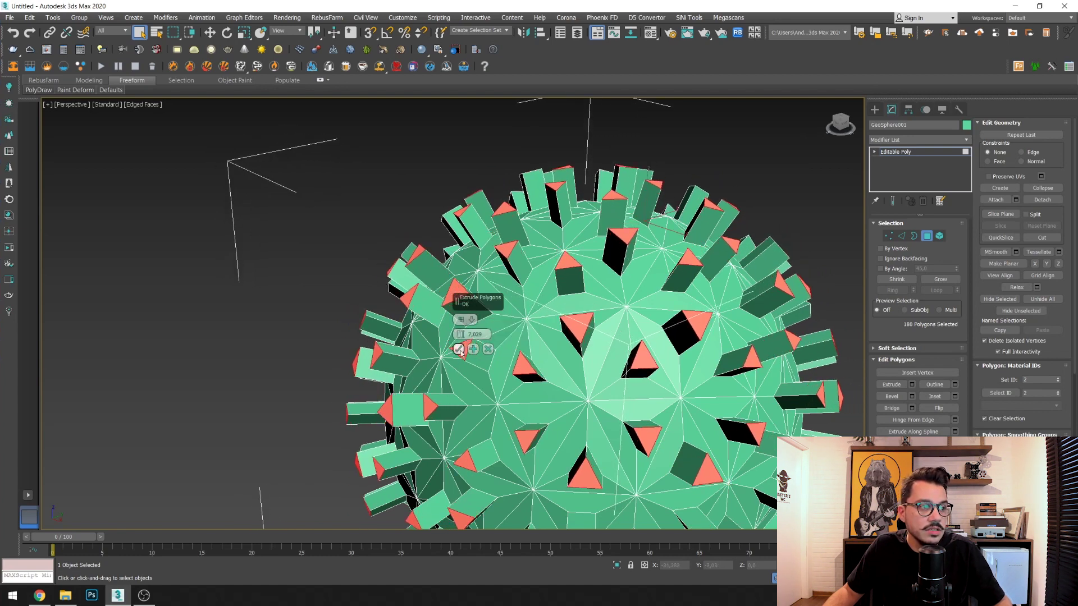
click(460, 351)
scroll(561, 325, down, 5)
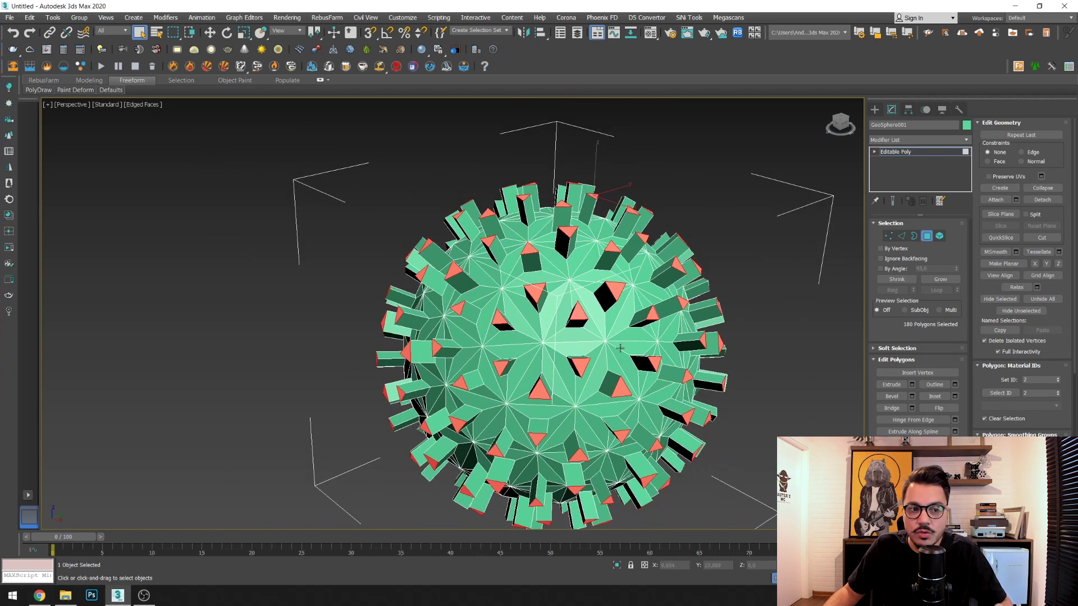
click(912, 396)
scroll(391, 285, up, 5)
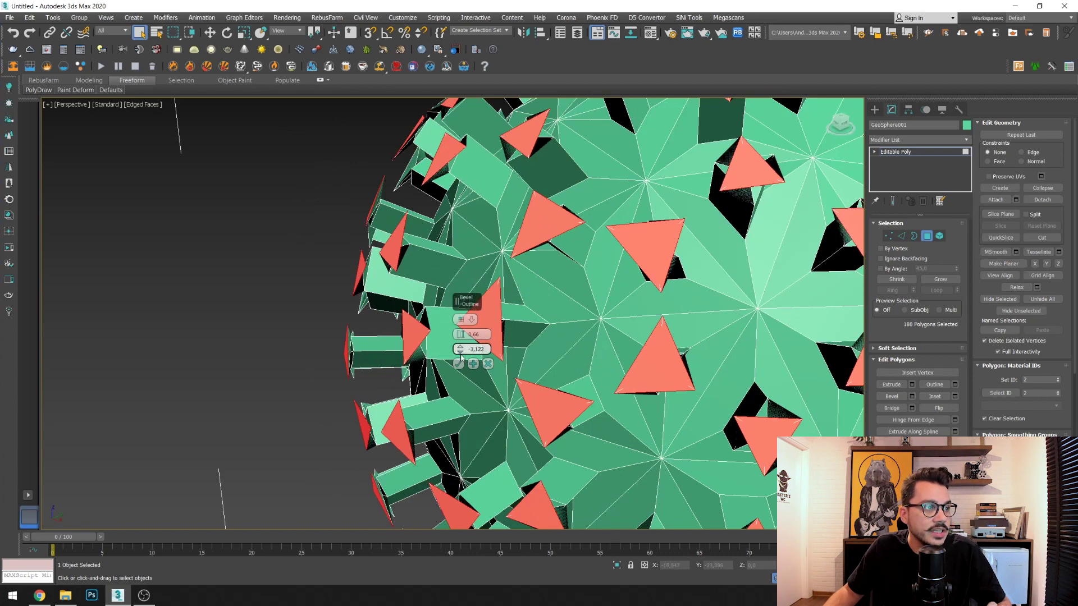
drag(461, 356, 469, 334)
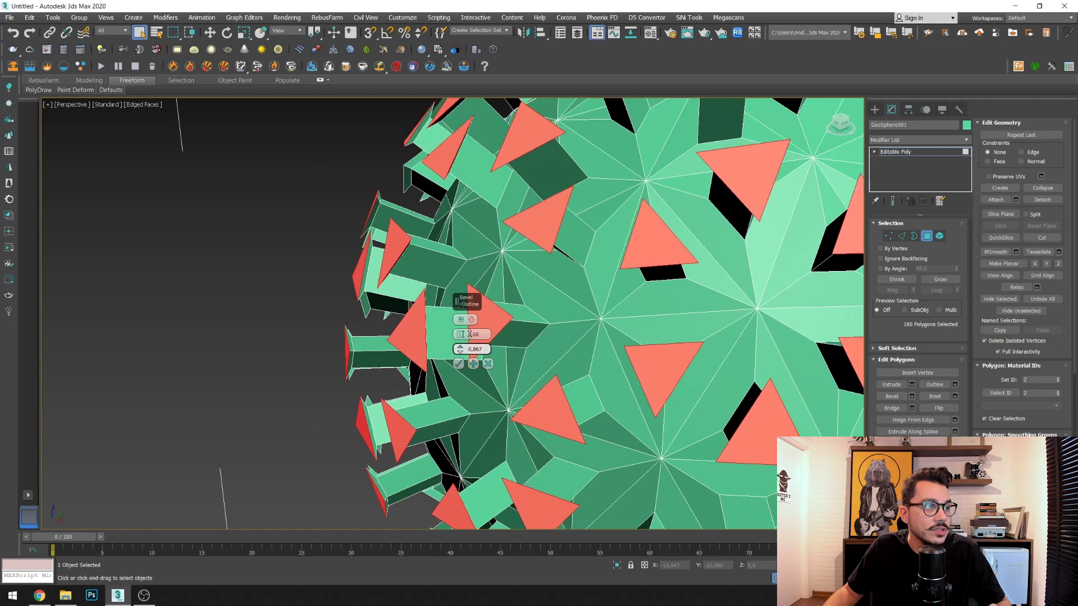
click(459, 363)
Extrude the tips again by 2.615, inspect the spikes, and exit Polygon mode
click(912, 386)
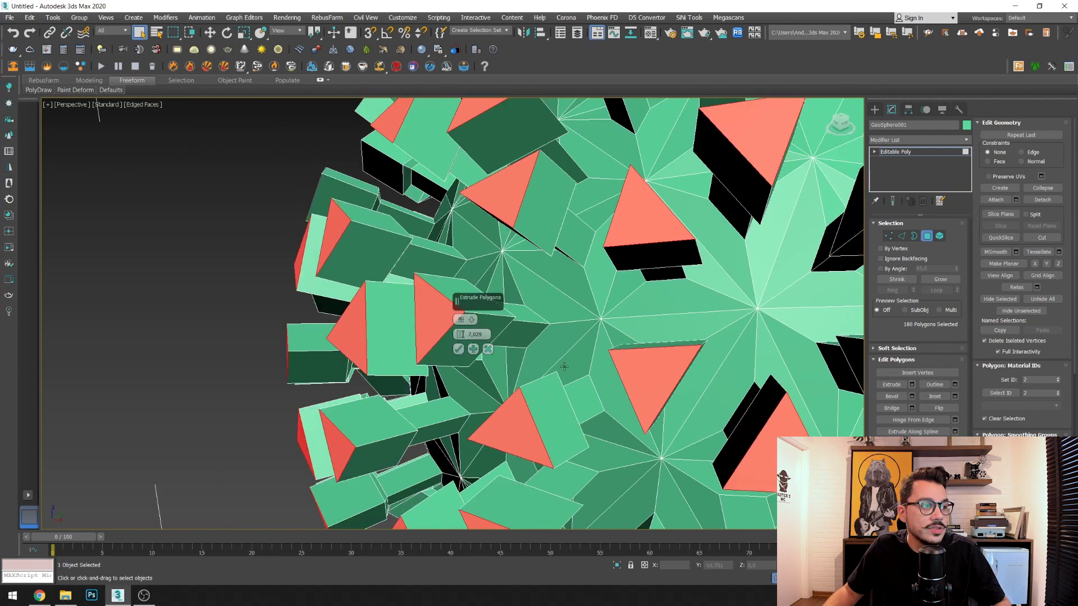
drag(459, 335, 460, 360)
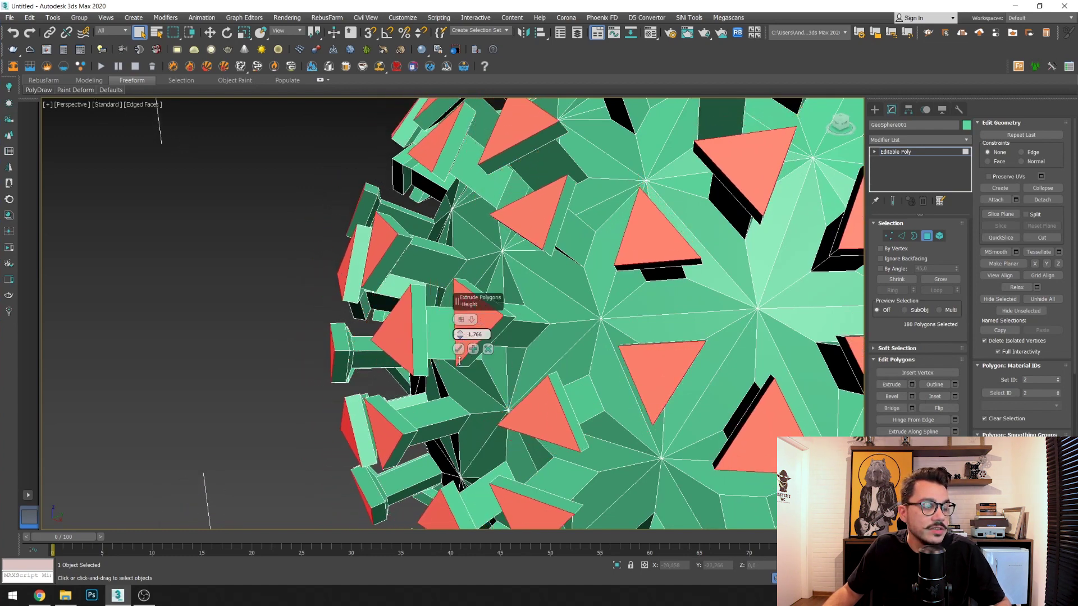
scroll(640, 340, down, 5)
alt+middle_drag(637, 345, 609, 342)
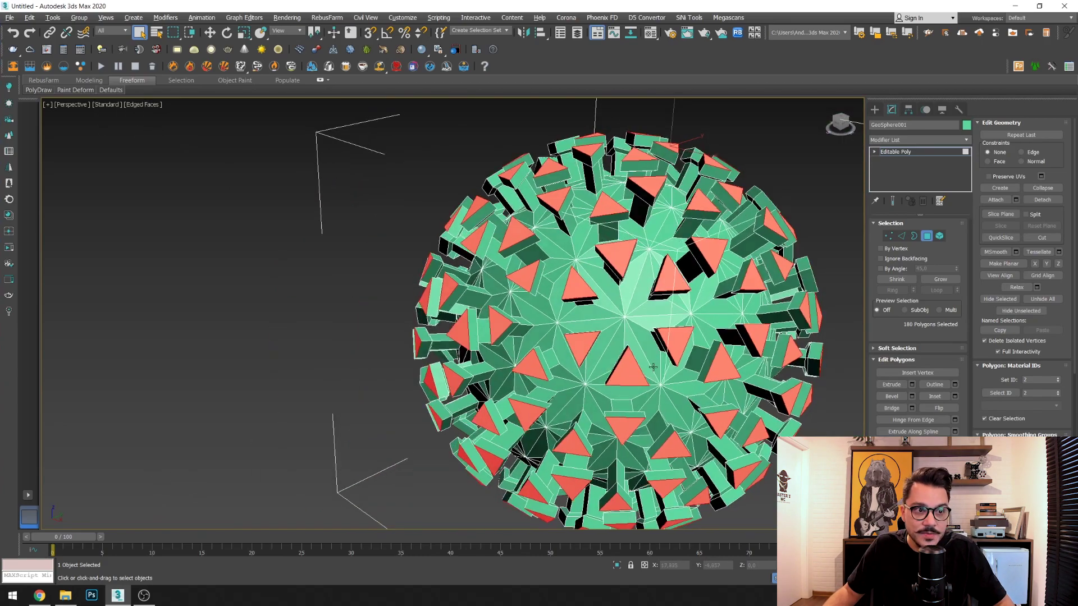
scroll(609, 341, up, 2)
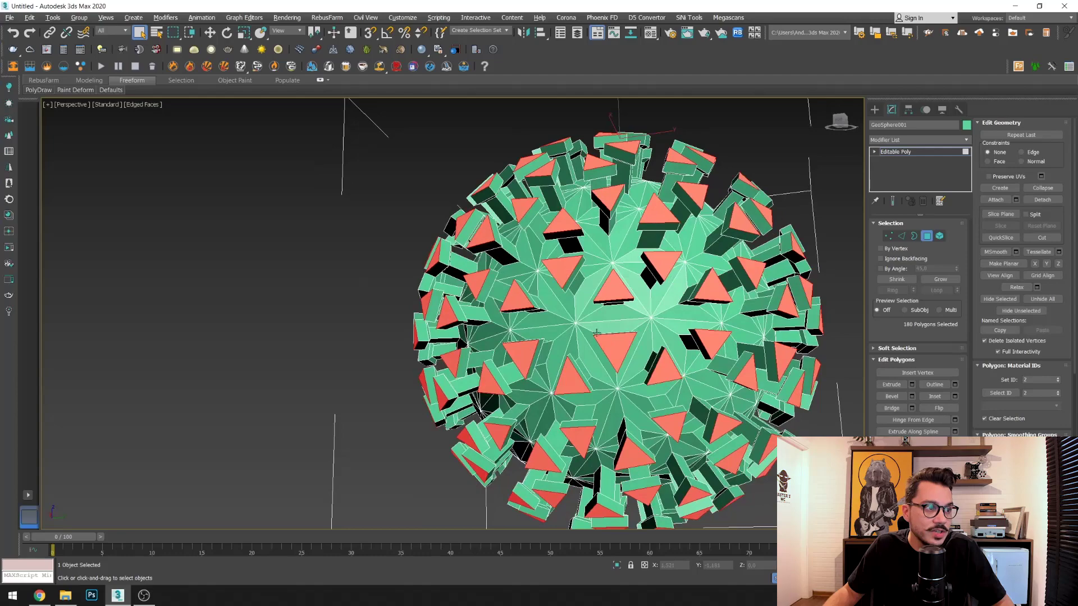
scroll(609, 341, up, 4)
mouse_move(608, 341)
alt+middle_down()
mouse_move(479, 291)
mouse_move(525, 325)
alt+middle_up()
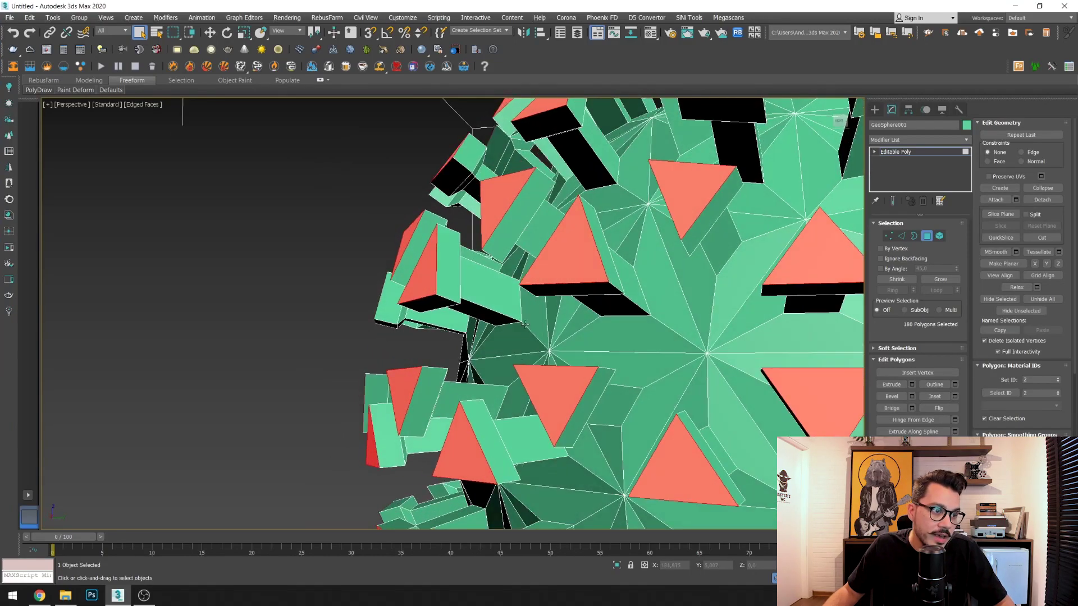
alt+middle_drag(464, 301, 345, 286)
scroll(344, 286, down, 2)
scroll(344, 287, down, 5)
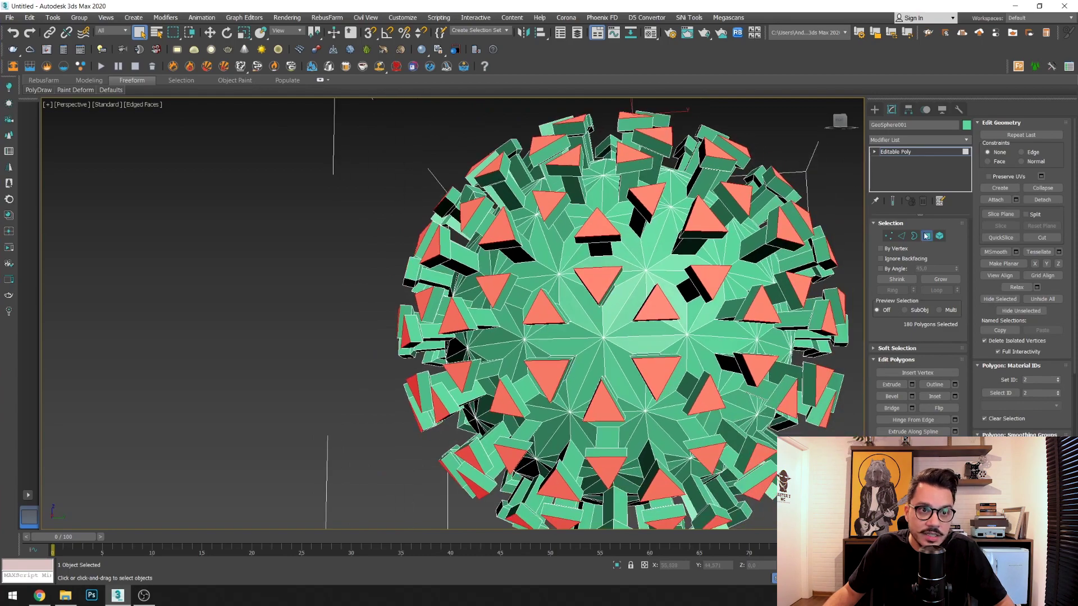
click(927, 236)
scroll(774, 144, down, 3)
mouse_move(592, 293)
alt+middle_down()
mouse_move(473, 289)
mouse_move(433, 309)
mouse_move(469, 318)
alt+middle_up()
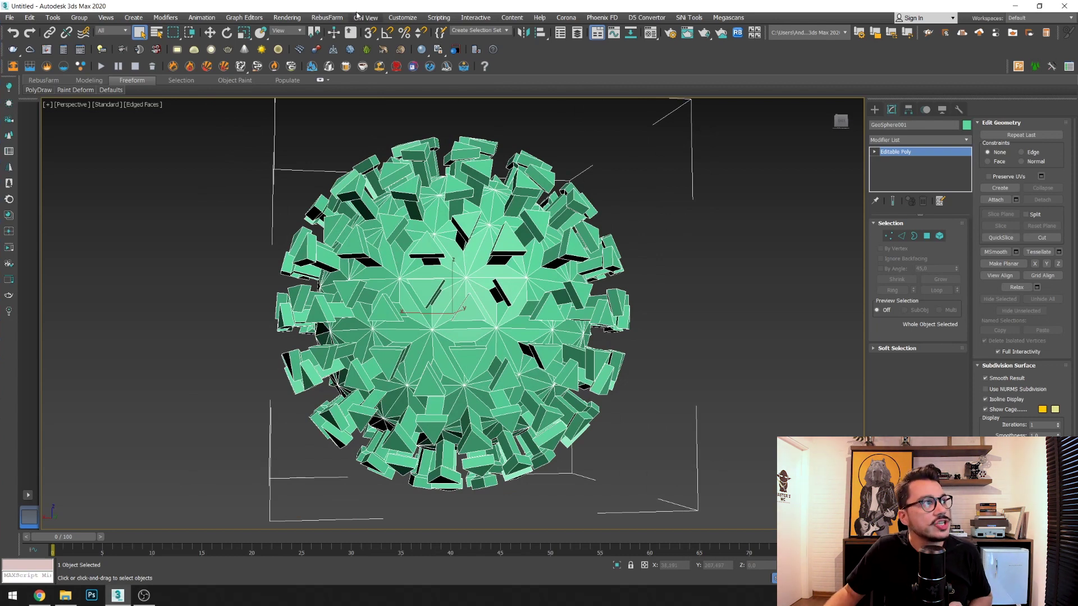
Add a TurboSmooth modifier with 2 iterations and hide Edged Faces
click(174, 19)
mouse_move(188, 151)
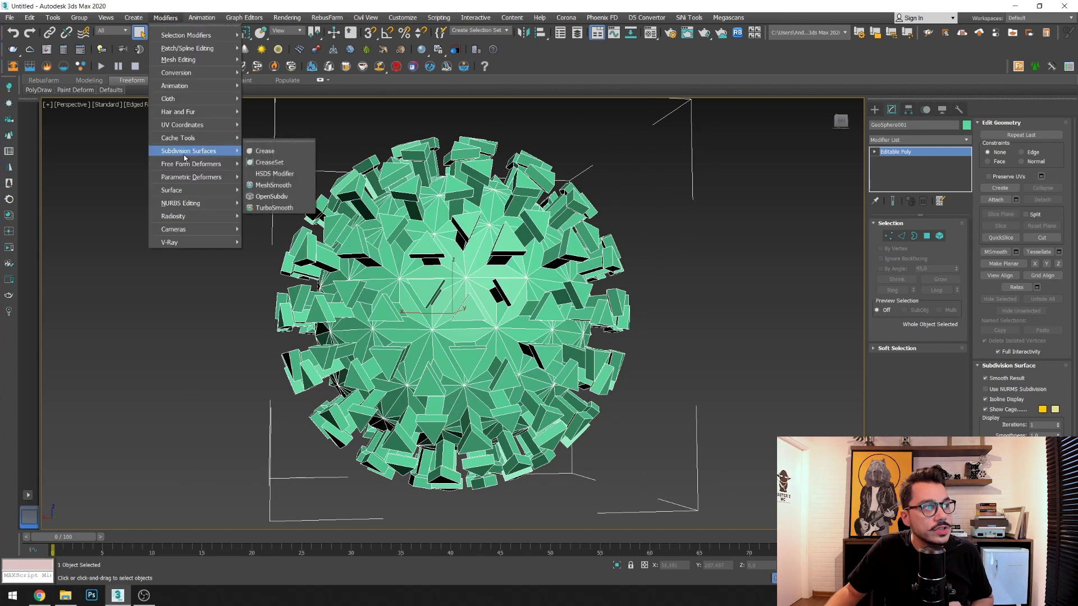
click(279, 208)
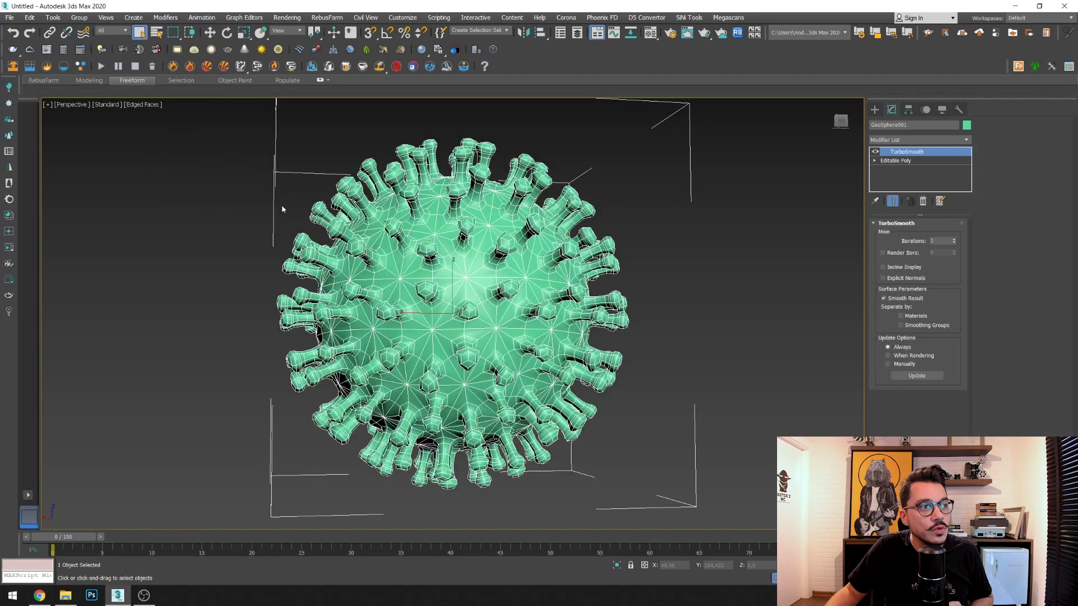
key(F4)
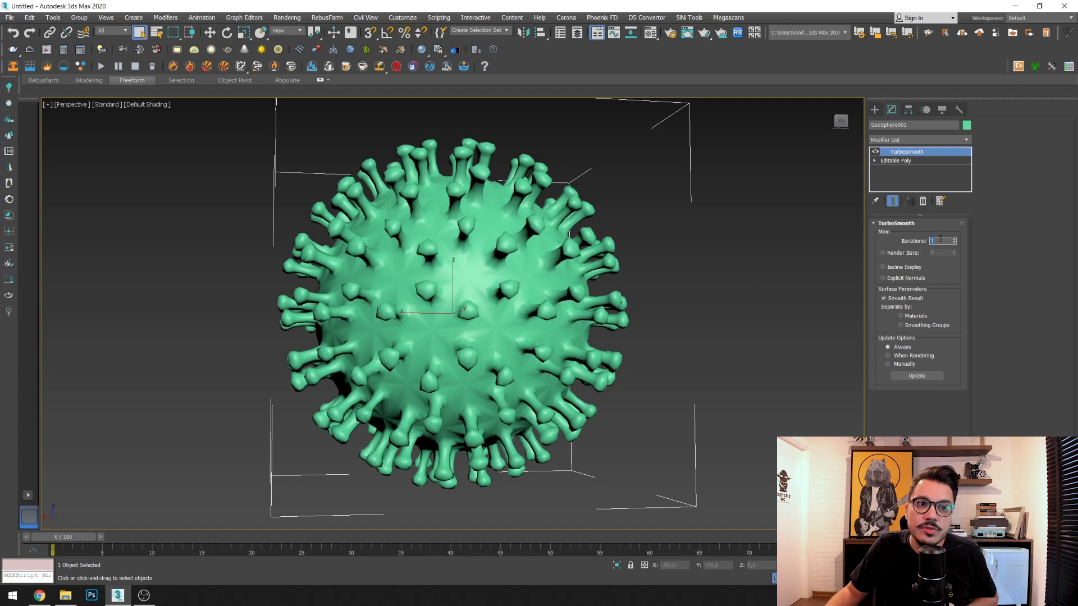
text(2)
key(Return)
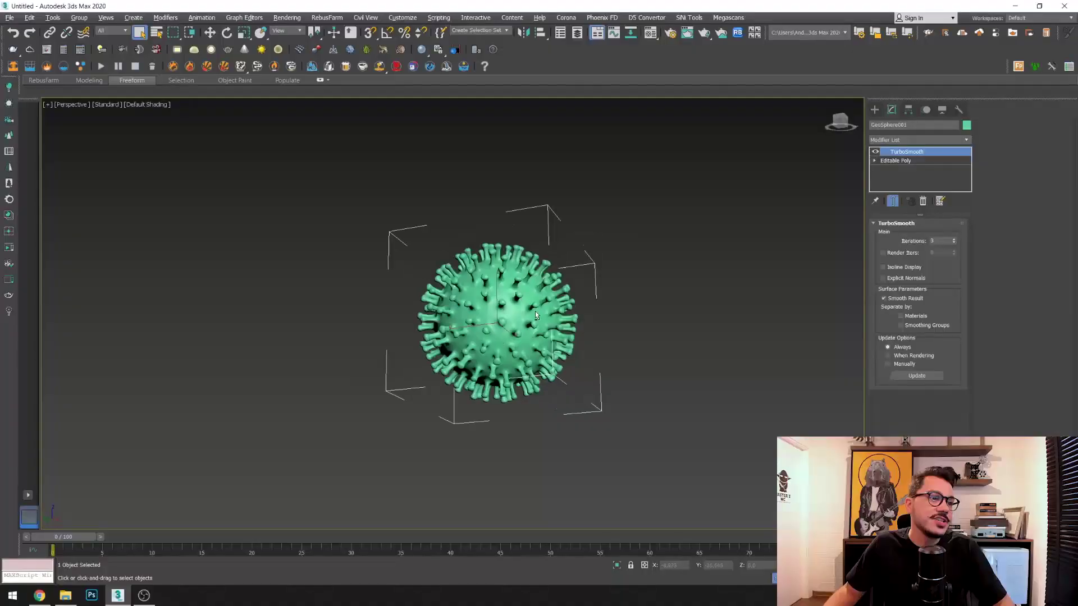
Create a second geosphere, radius 52.38, beside the green virus
alt+middle_drag(535, 316, 646, 337)
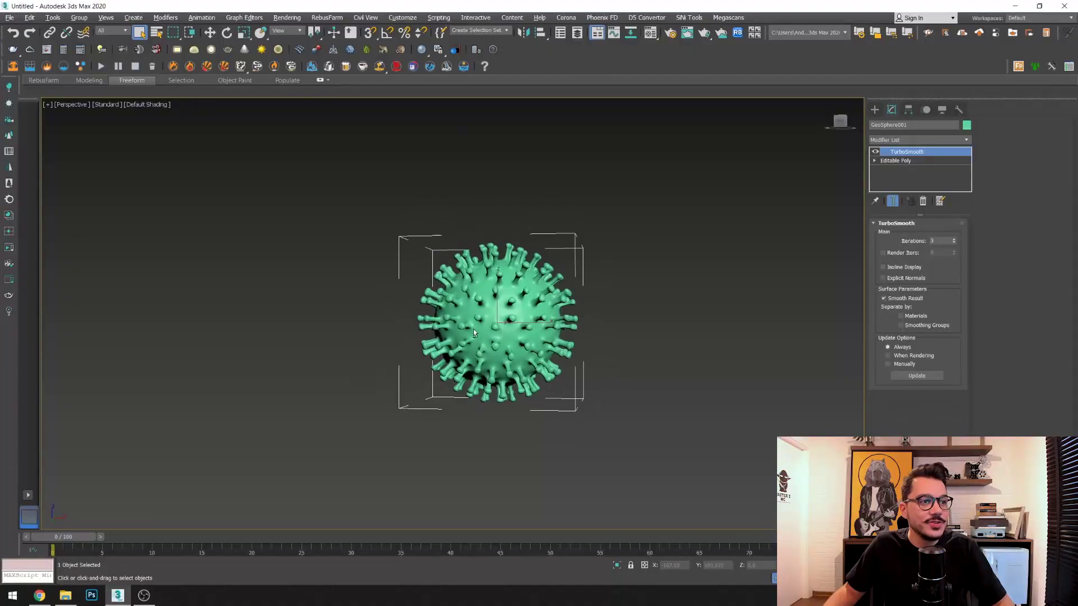
click(762, 353)
middle_drag(763, 354, 537, 331)
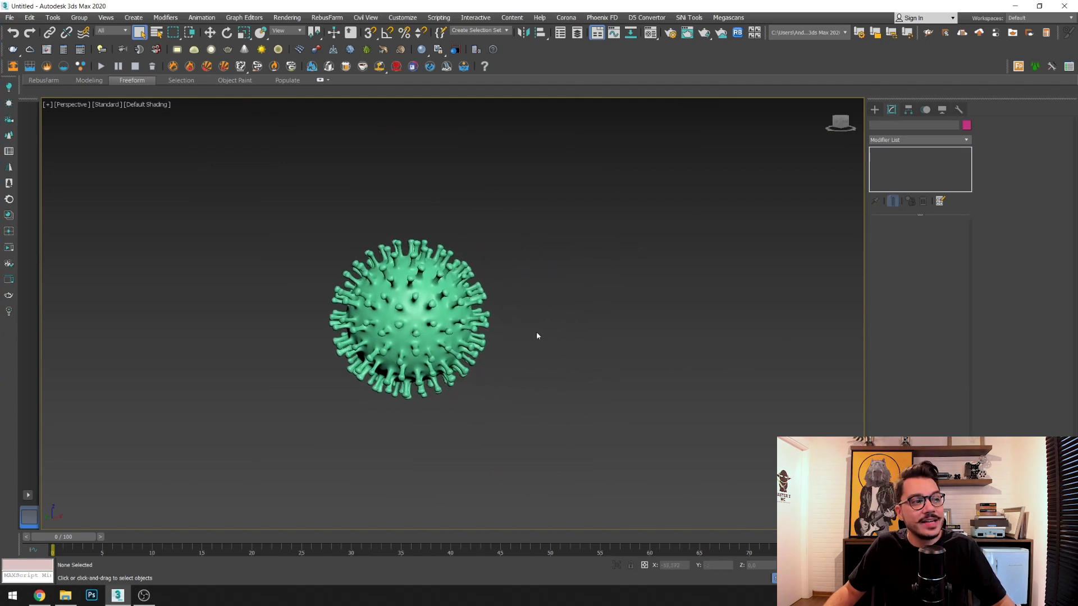
click(876, 110)
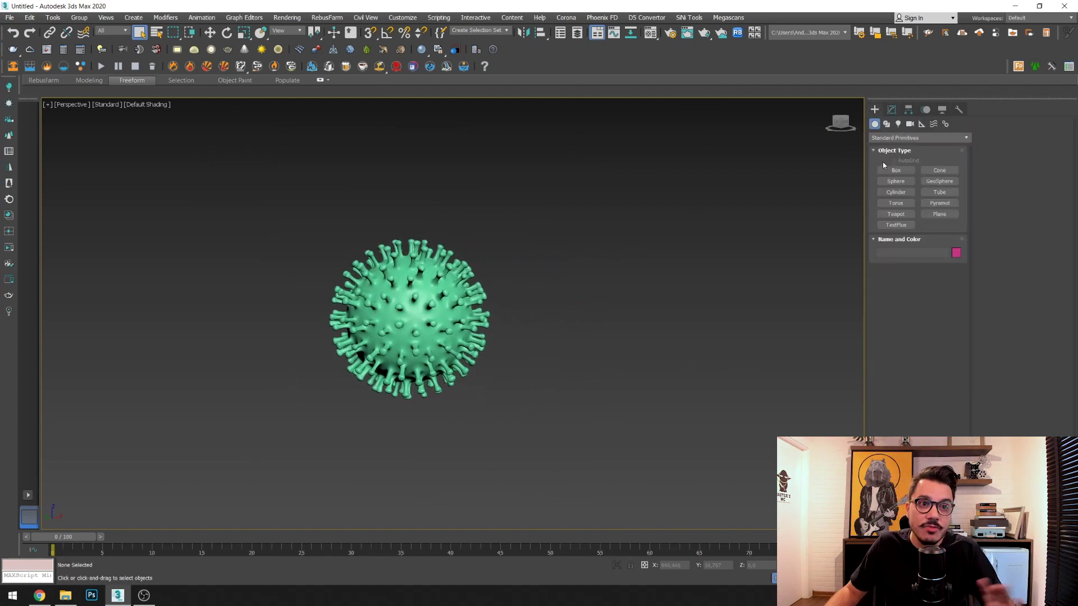
click(940, 181)
drag(599, 305, 600, 316)
Give the new geosphere an Icosa base type and 2 segments
click(881, 352)
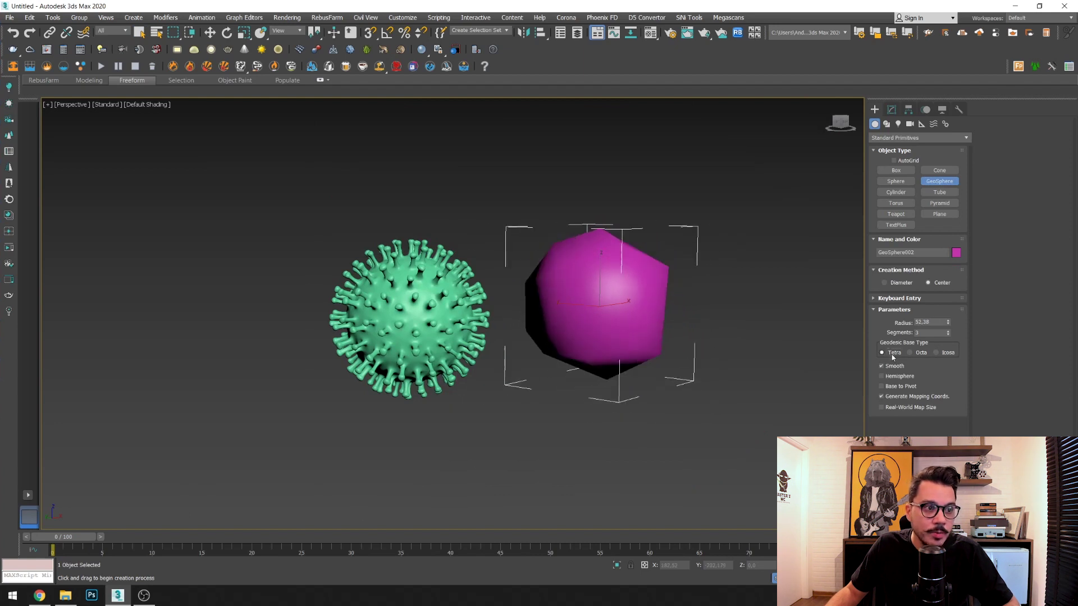
key(F4)
alt+middle_drag(725, 351, 793, 372)
click(920, 354)
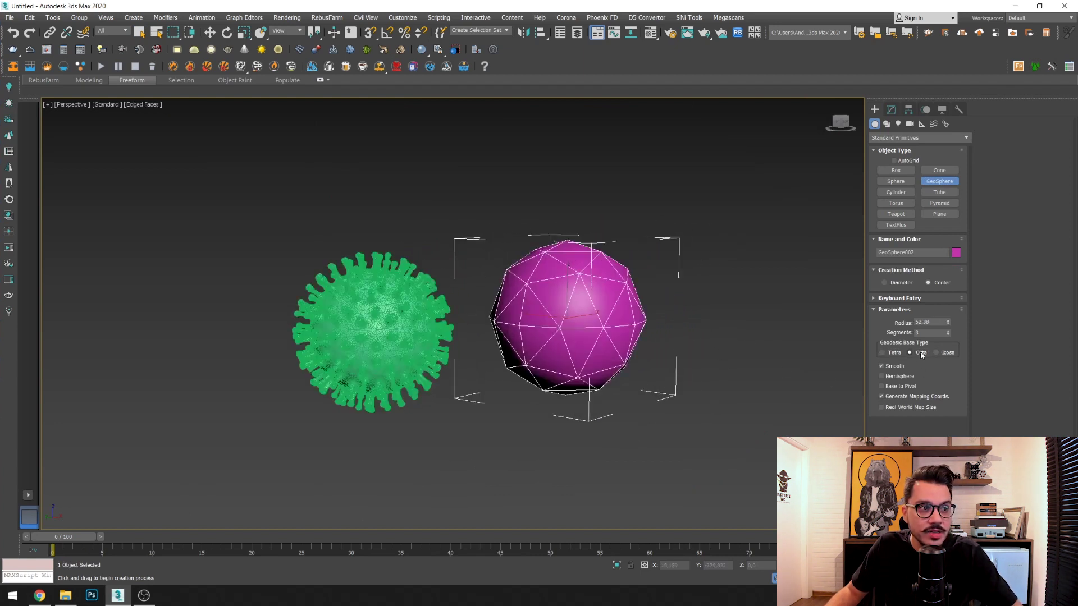
scroll(603, 304, up, 3)
click(936, 353)
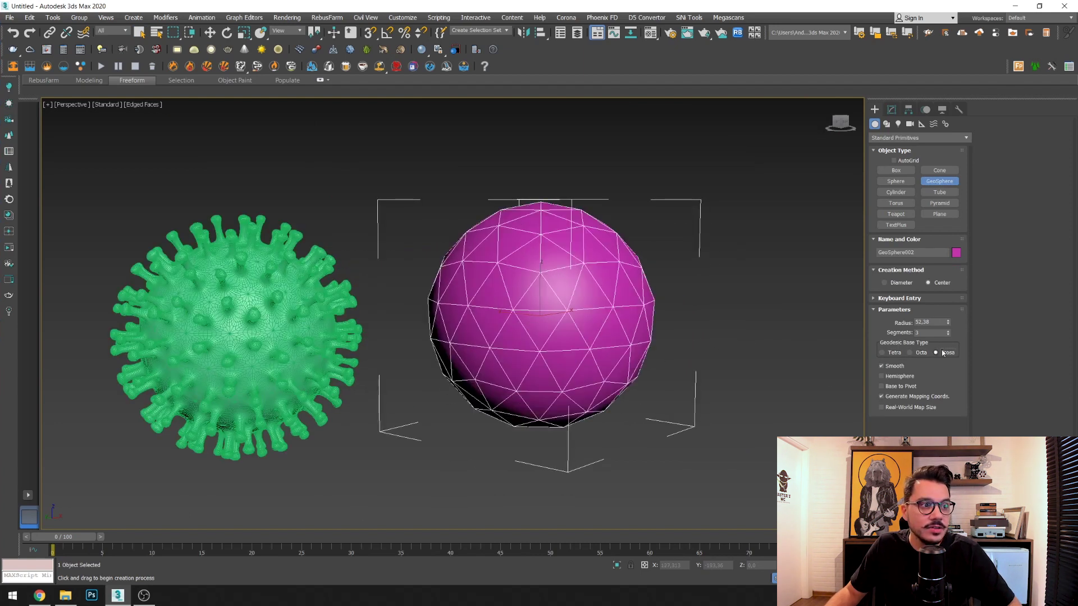
text(1)
key(Return)
text(2)
key(Return)
middle_drag(542, 260, 495, 252)
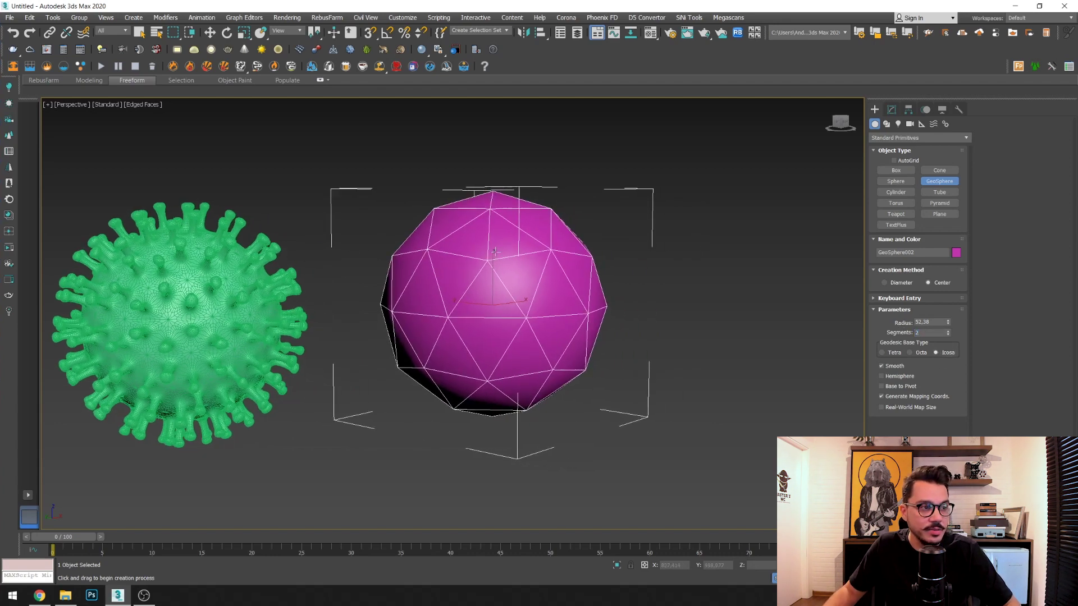
right_click(499, 304)
mouse_move(546, 420)
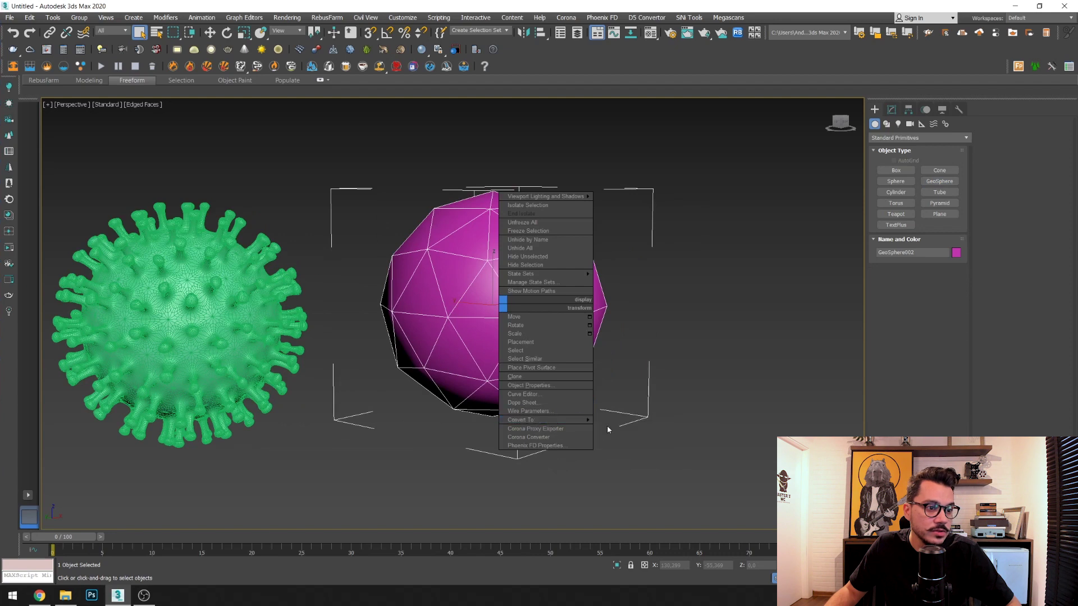
Convert to Editable Poly and bevel all 80 polygons By Polygon
click(623, 428)
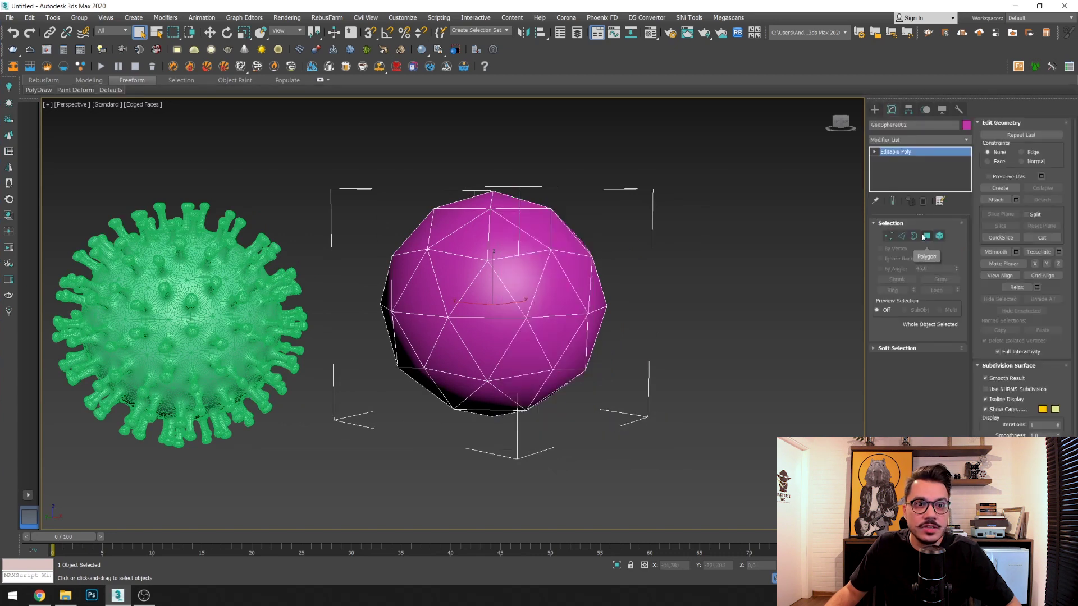
click(927, 236)
drag(782, 164, 208, 486)
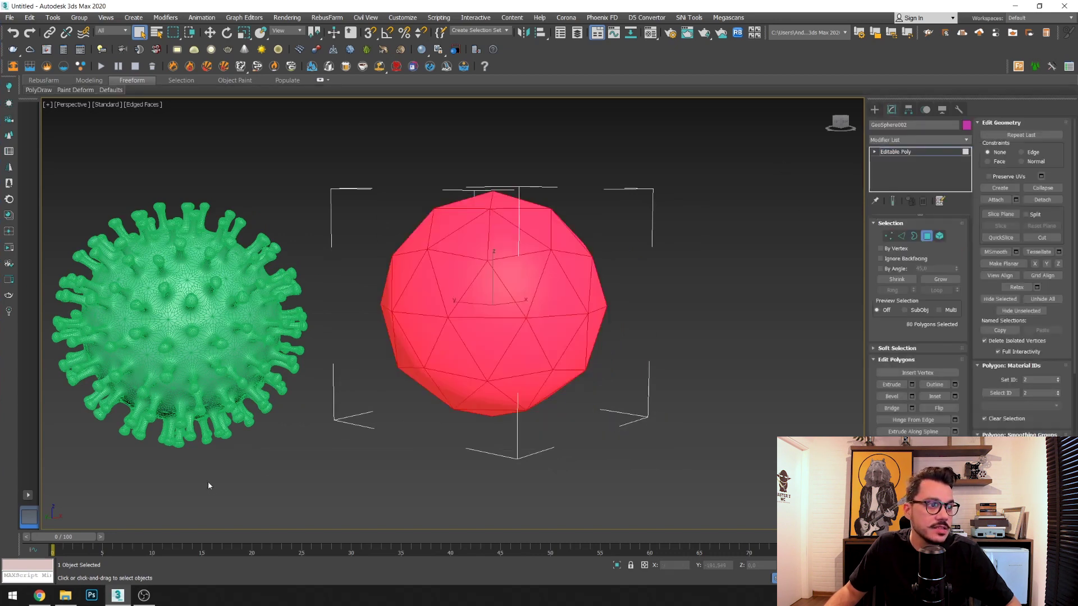
click(913, 398)
click(461, 320)
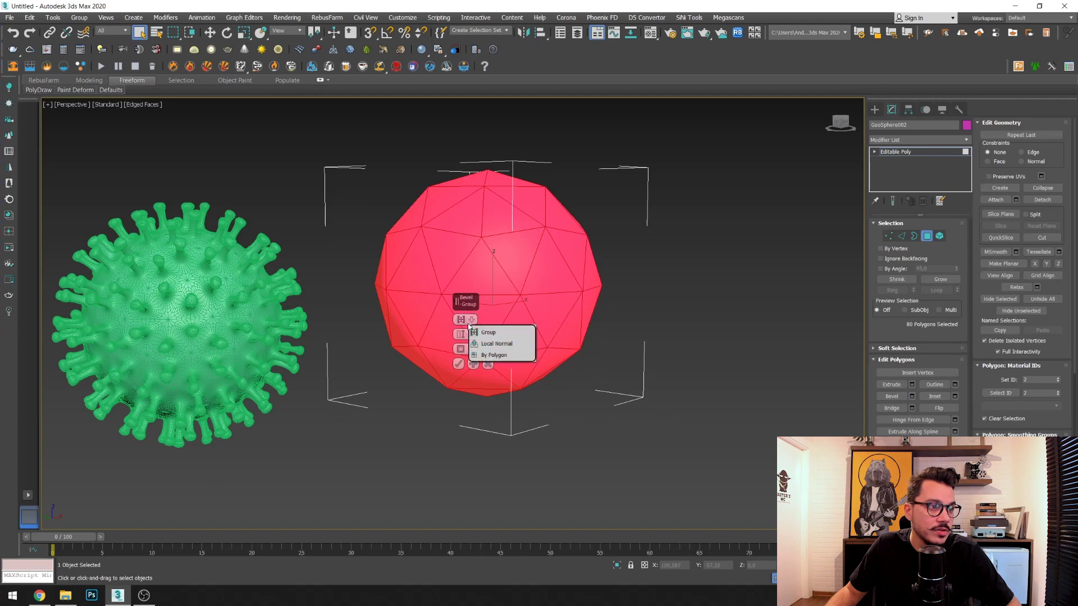
click(486, 356)
drag(461, 334, 463, 382)
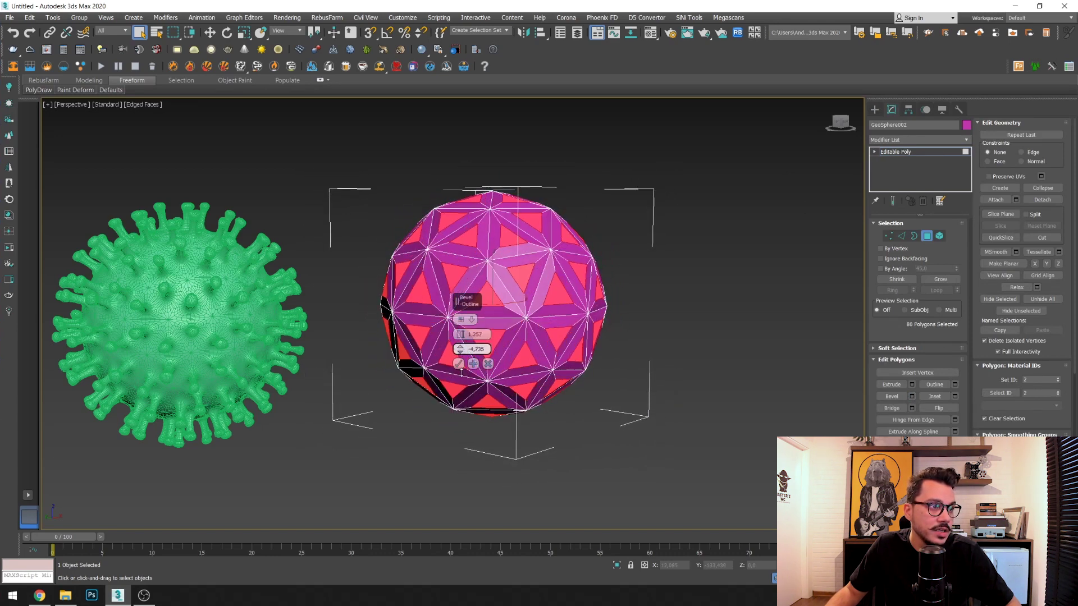
click(458, 364)
Extrude into spikes, bevel the tips, extrude about 4.7, then exit Polygon mode
click(912, 384)
drag(460, 334, 475, 291)
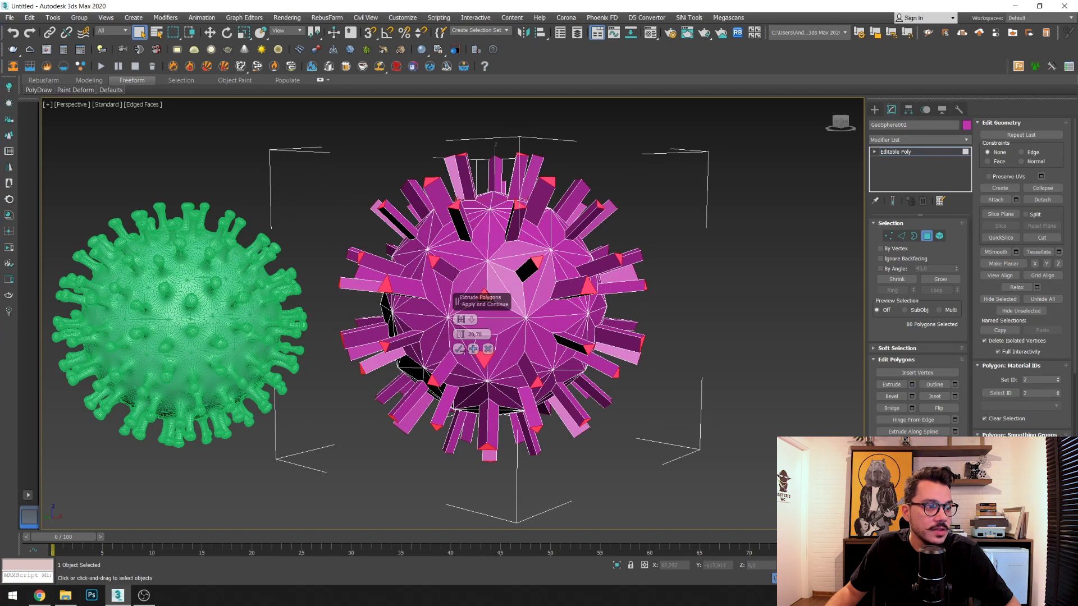
click(459, 349)
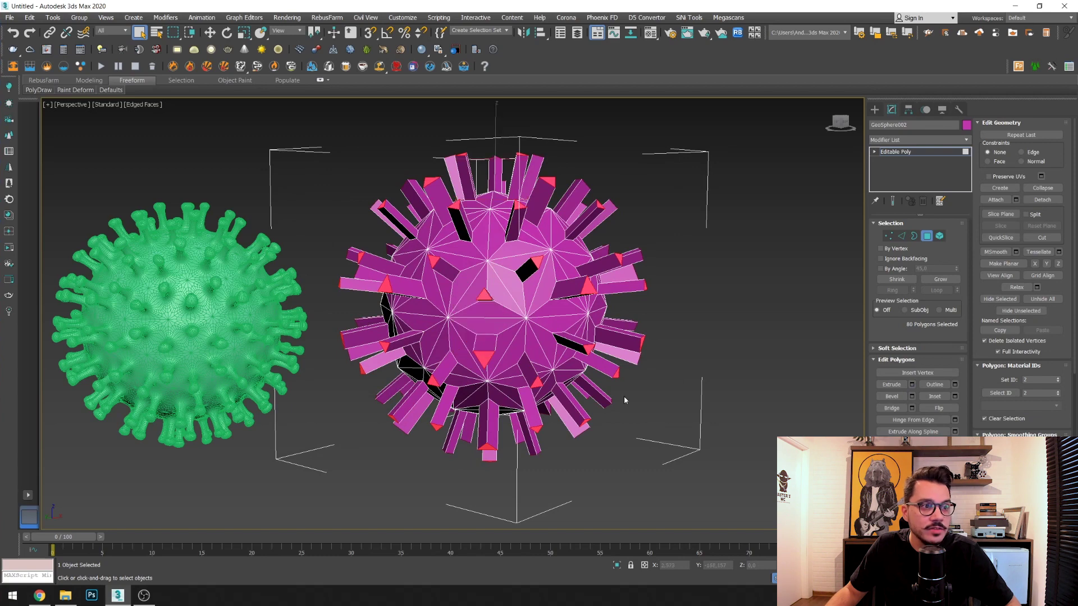
click(912, 397)
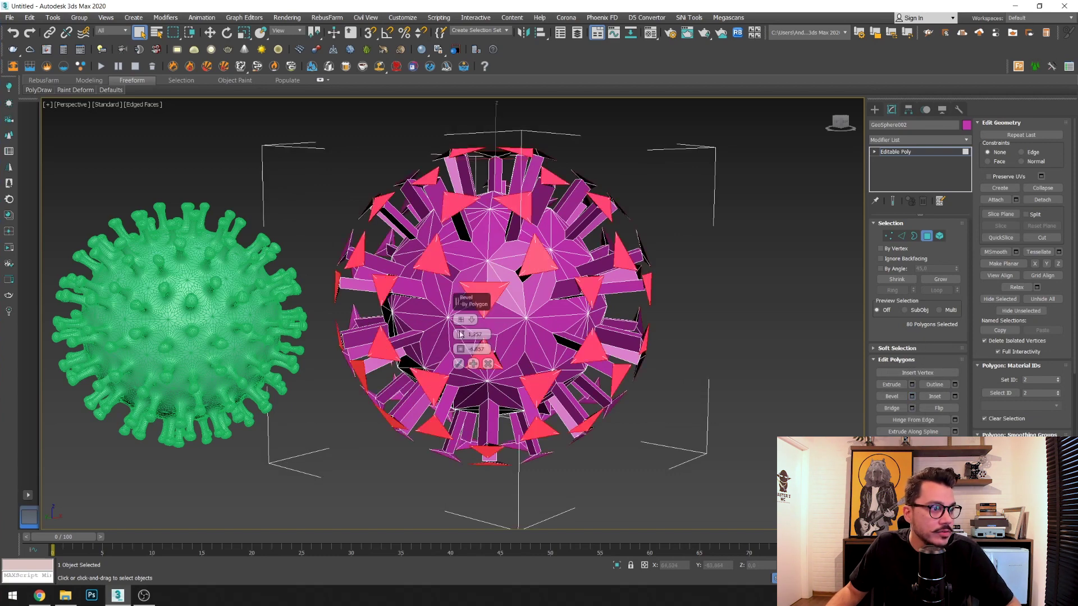
drag(462, 353, 457, 303)
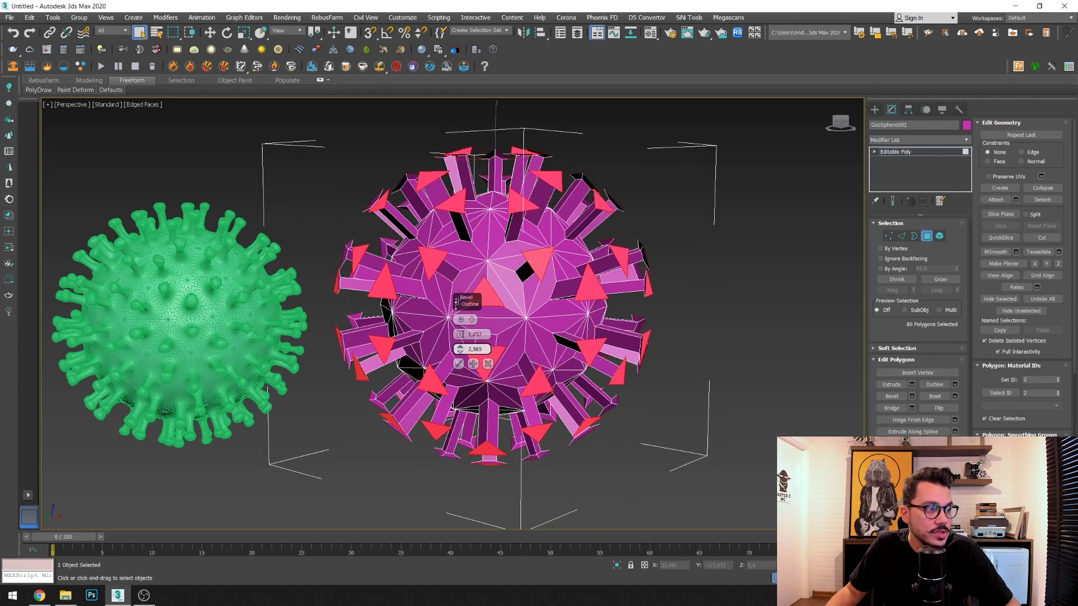
click(458, 364)
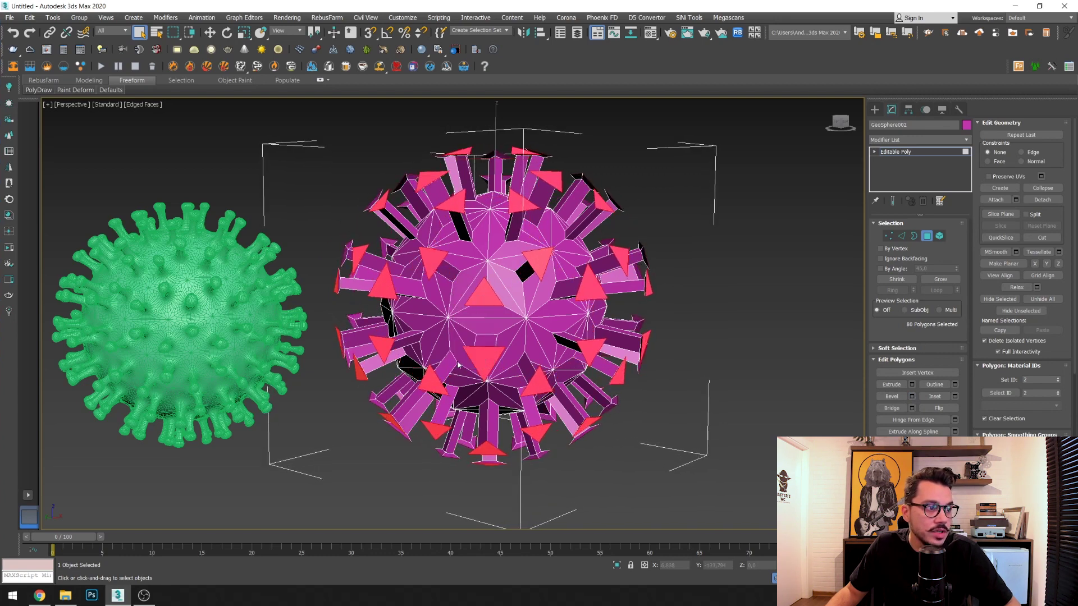
click(912, 385)
drag(460, 333, 460, 359)
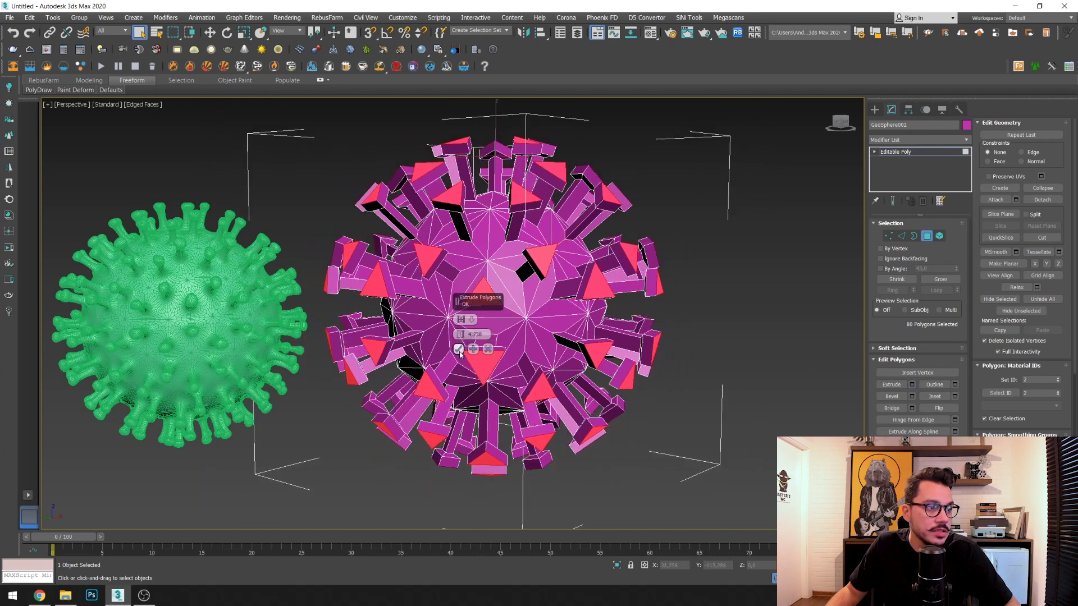
click(458, 349)
click(927, 236)
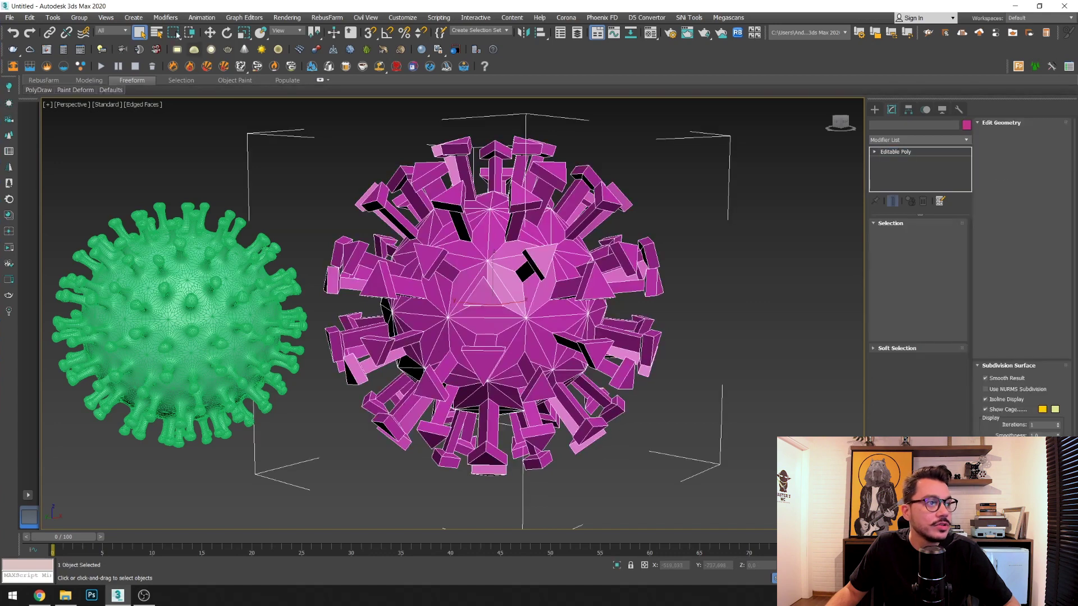
Apply TurboSmooth with 3 iterations to the magenta sphere and hide edged faces
click(166, 17)
click(274, 222)
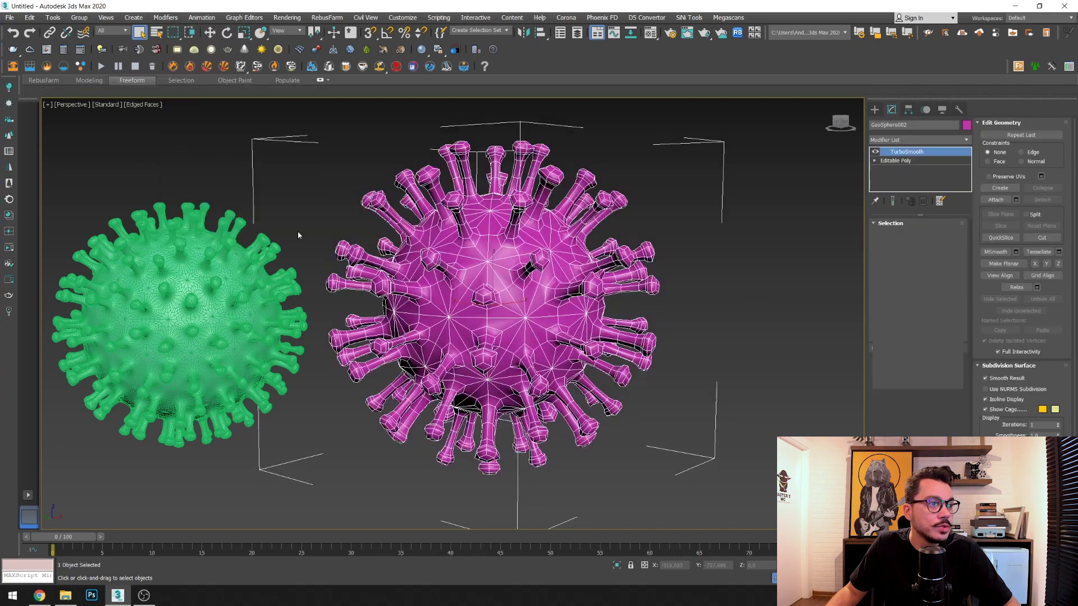
text(3)
key(Return)
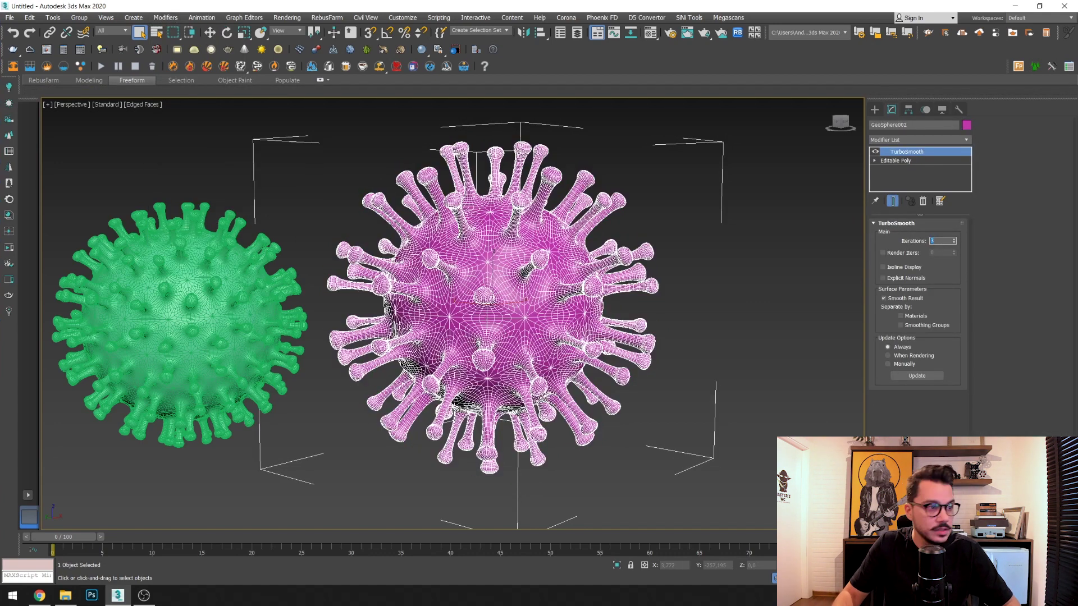
key(F4)
Frame and inspect the smoothed magenta virus, then select the green virus for moving
click(661, 277)
scroll(713, 300, down, 5)
click(638, 301)
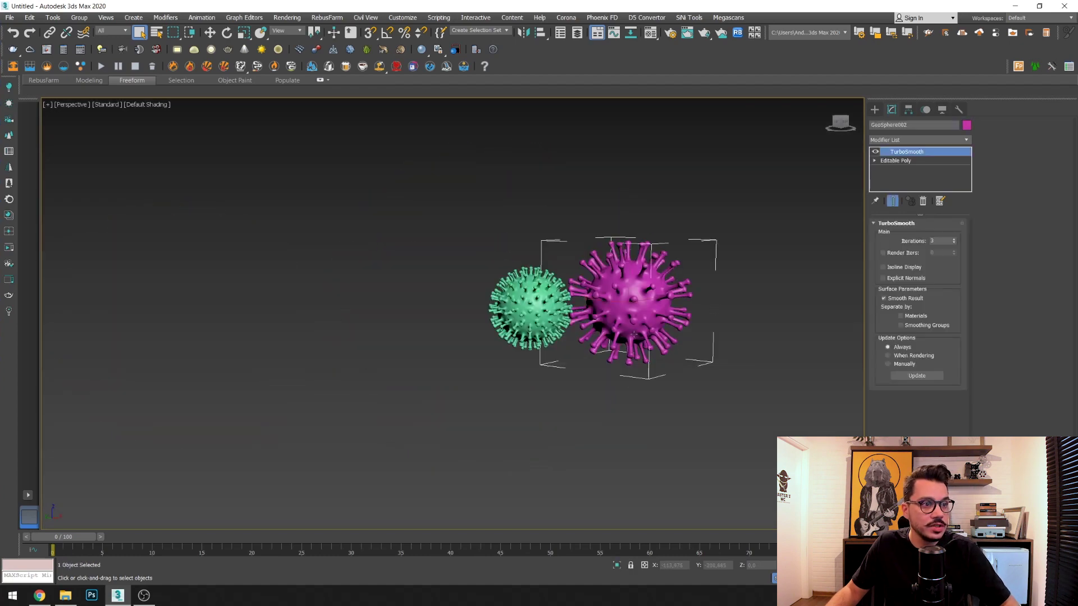
key(z)
scroll(508, 348, down, 2)
scroll(508, 349, down, 5)
scroll(717, 332, down, 1)
click(694, 350)
click(401, 314)
key(w)
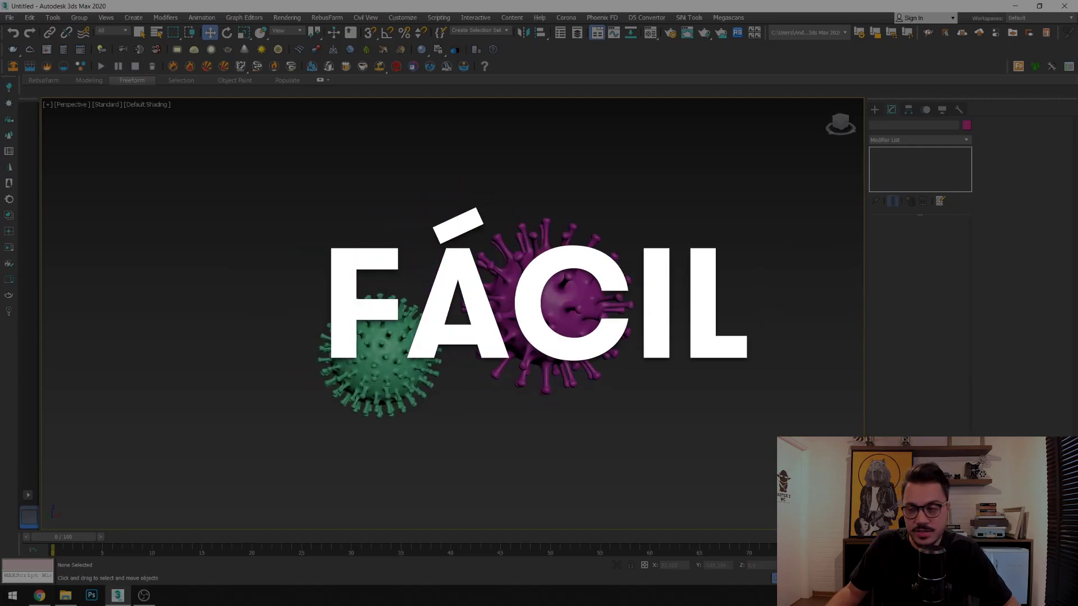
scroll(622, 356, up, 3)
scroll(558, 299, up, 2)
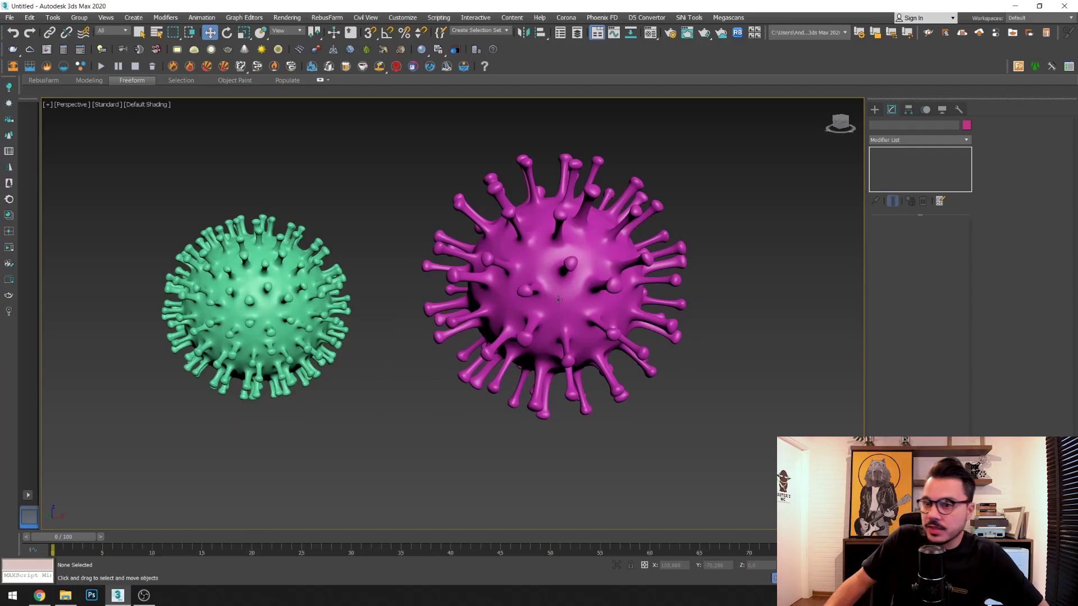
alt+middle_drag(558, 299, 646, 320)
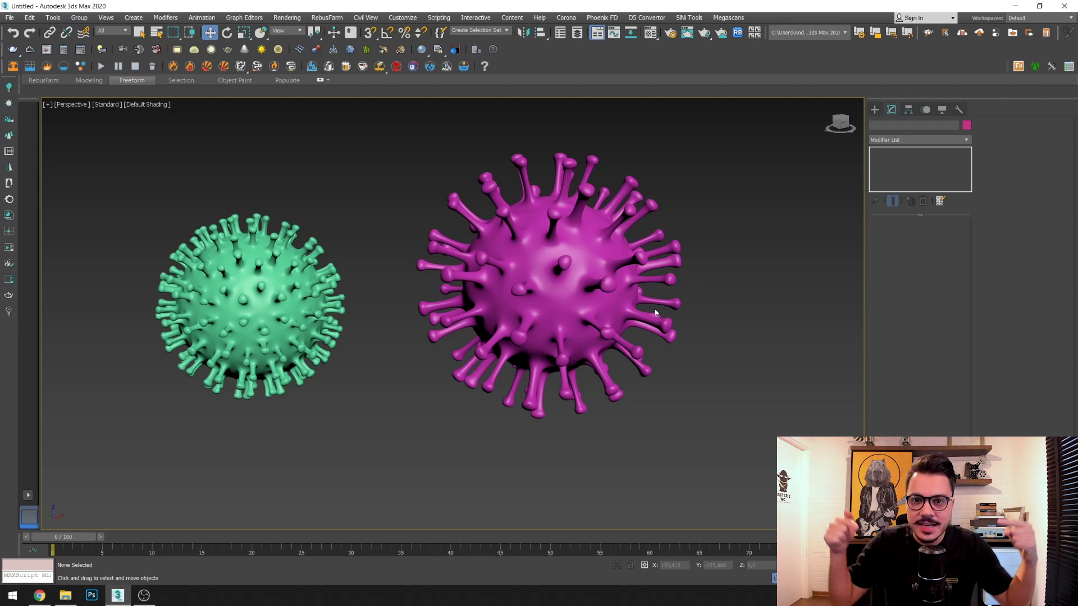
middle_drag(671, 415, 669, 423)
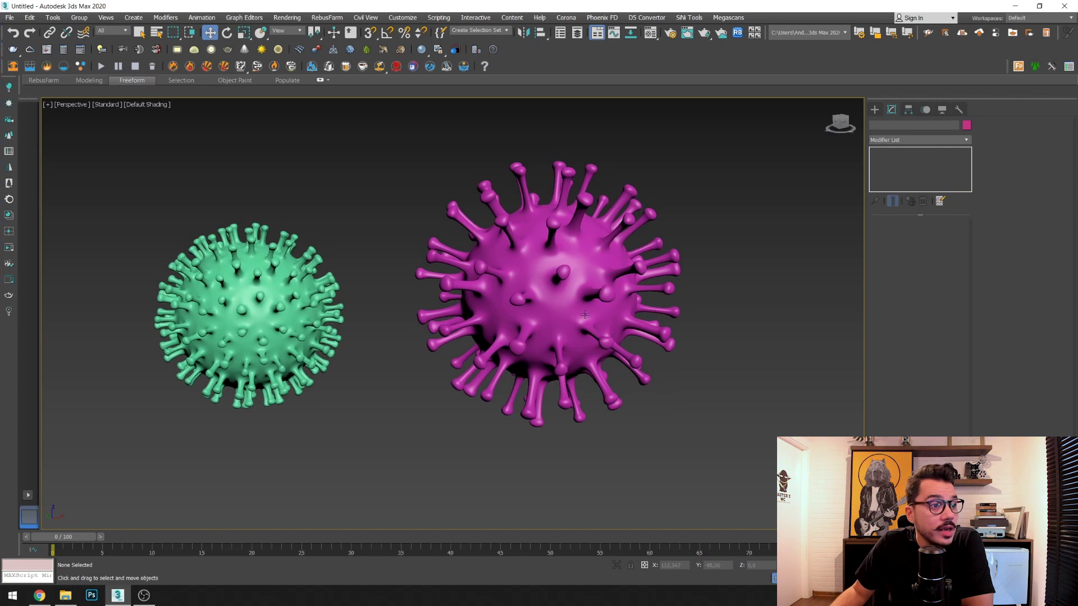
click(559, 328)
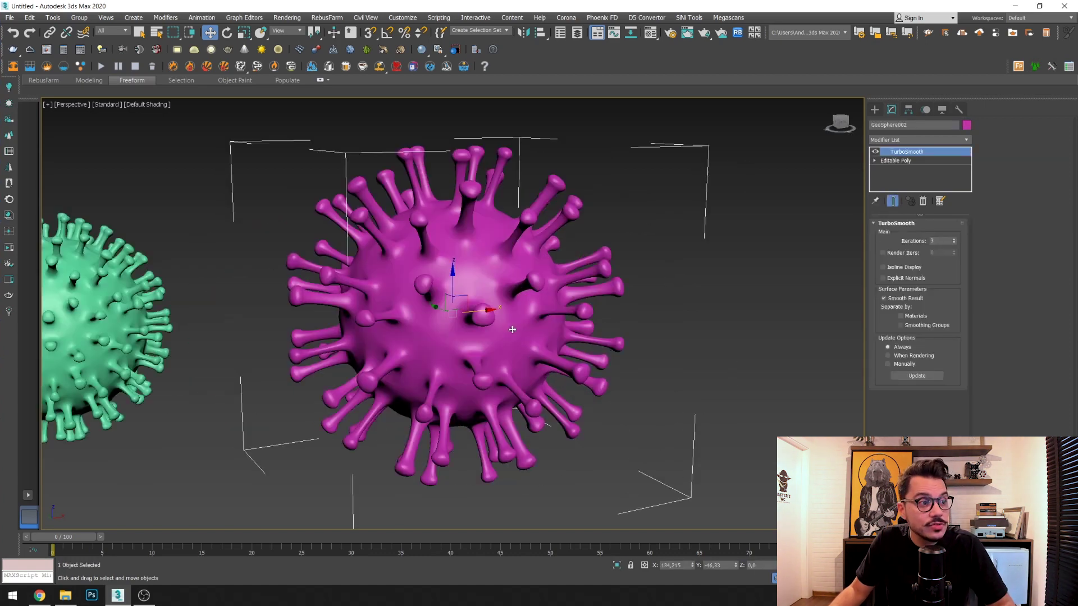